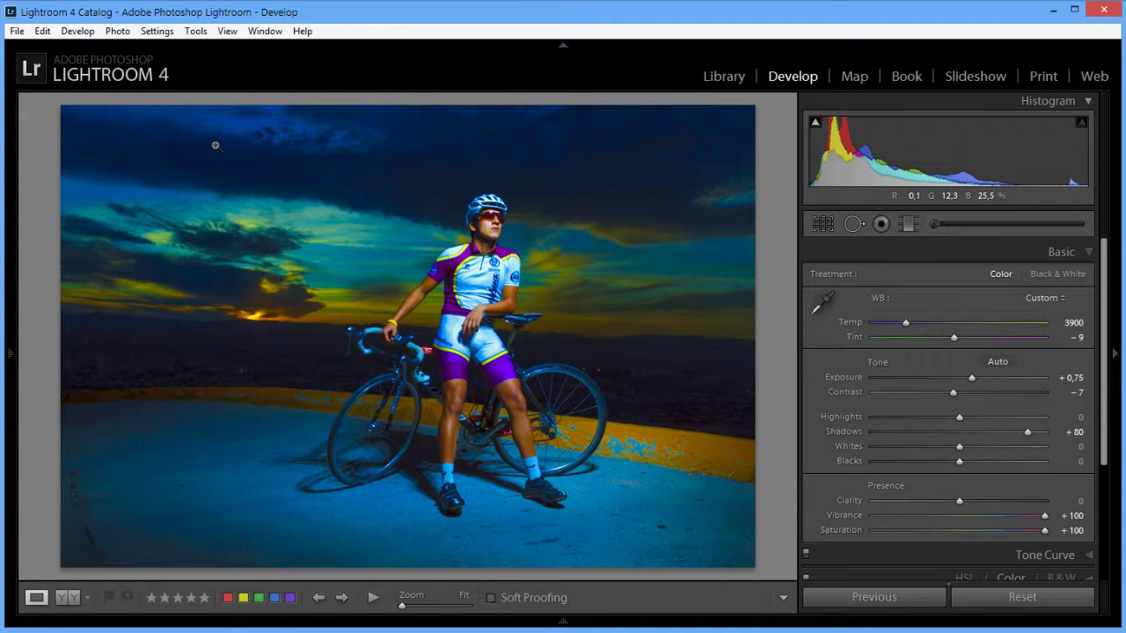
# Open the external editing preferences and review the color spaces offered for editing in Photoshop CS6.
pyautogui.click(44, 32)
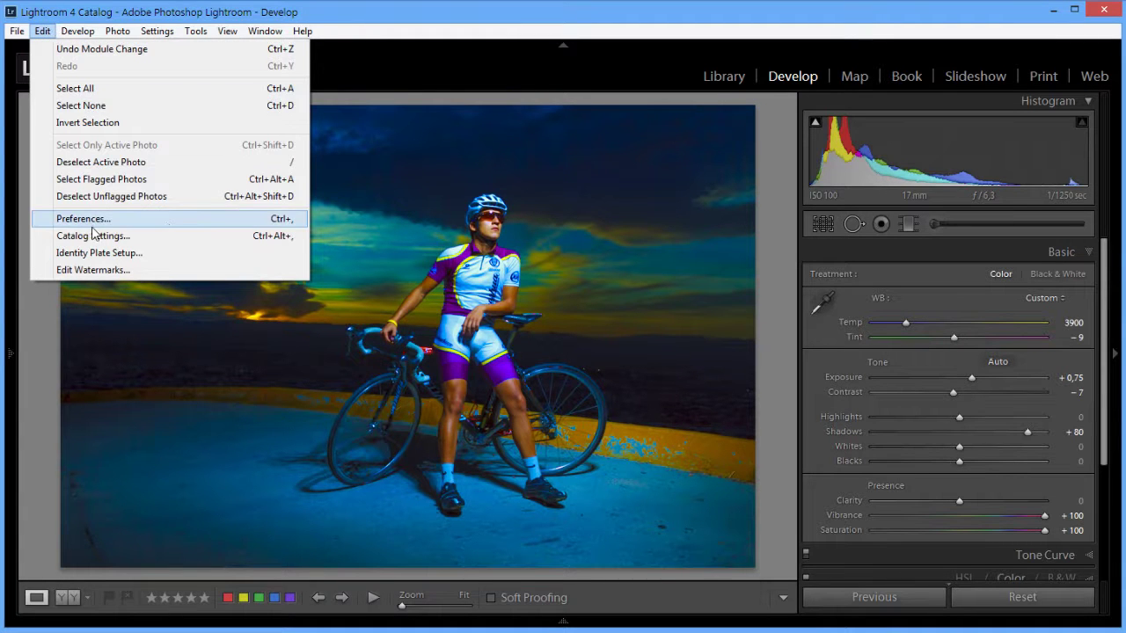
pyautogui.click(184, 222)
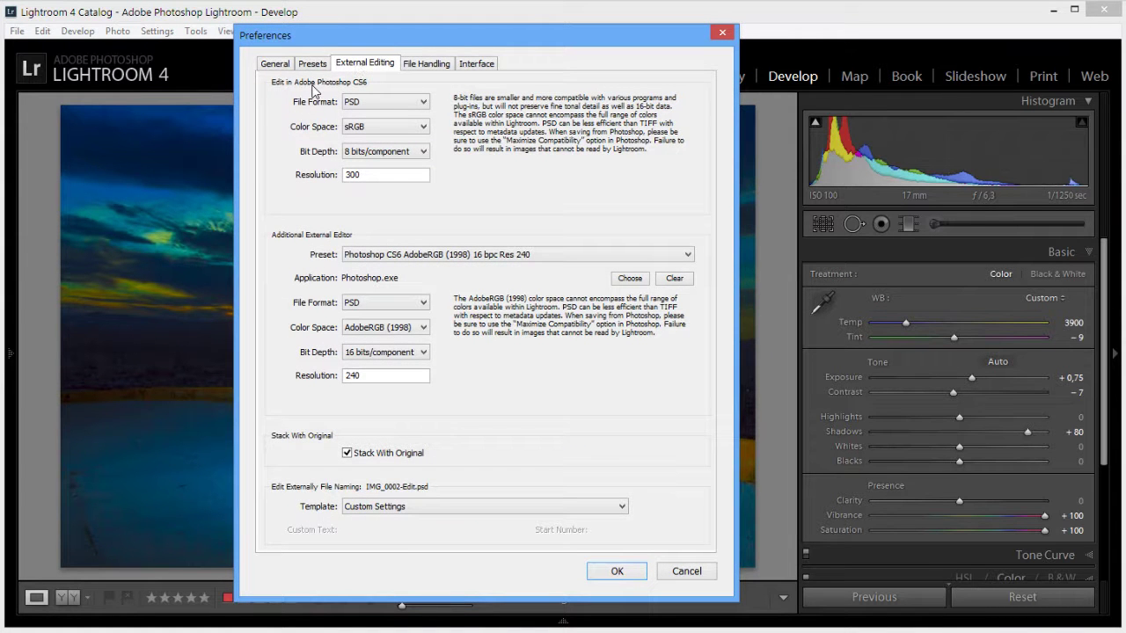
pyautogui.click(396, 132)
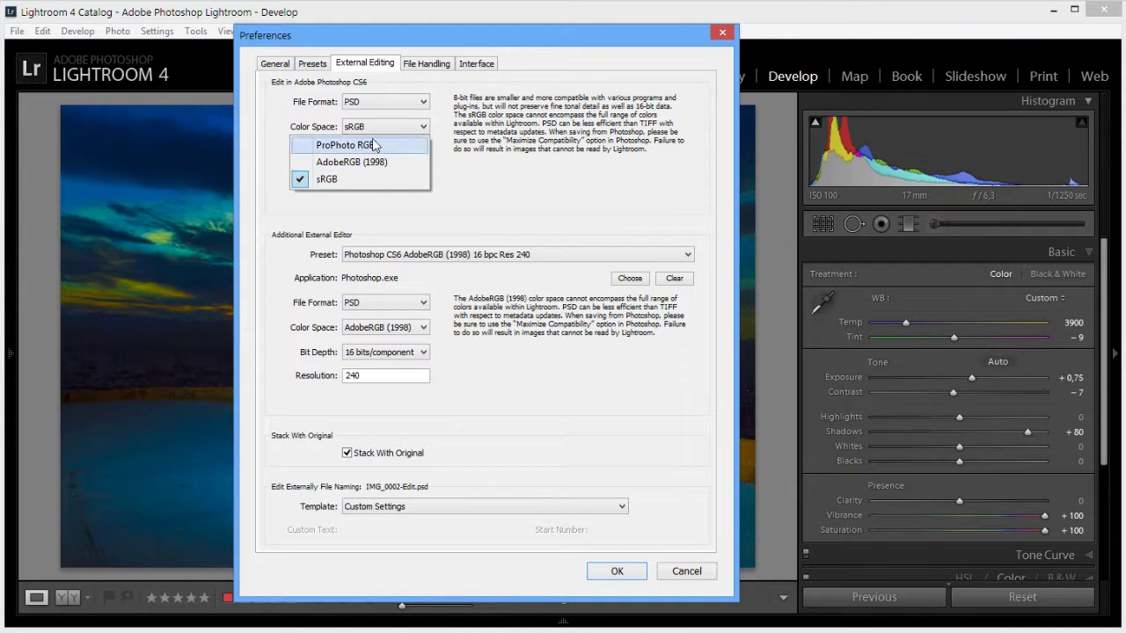
pyautogui.click(528, 213)
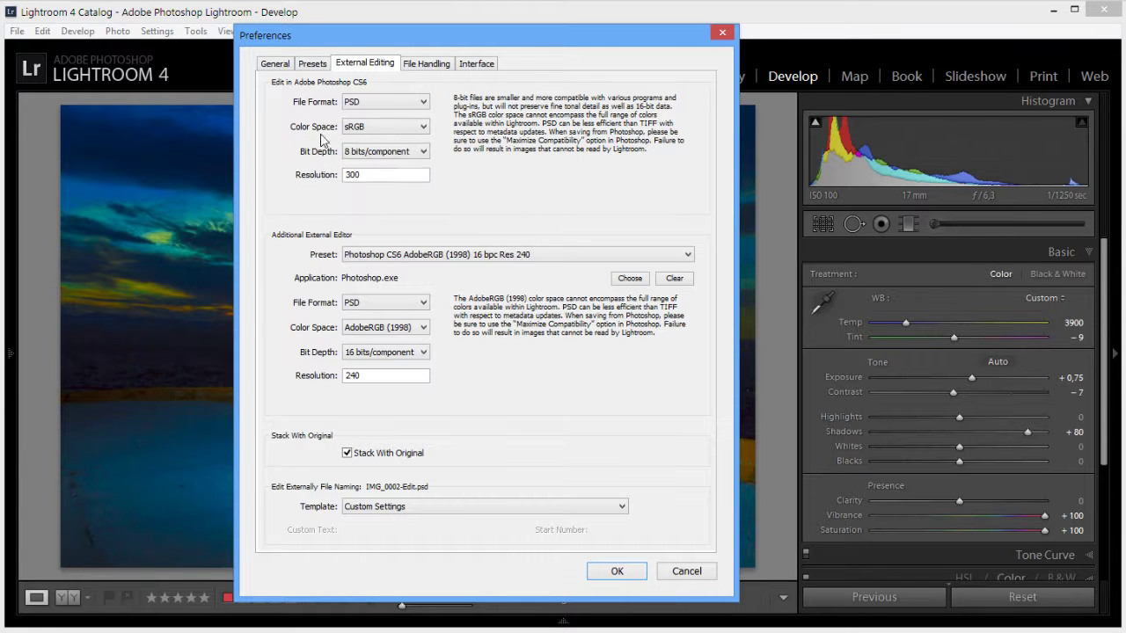
pyautogui.click(621, 573)
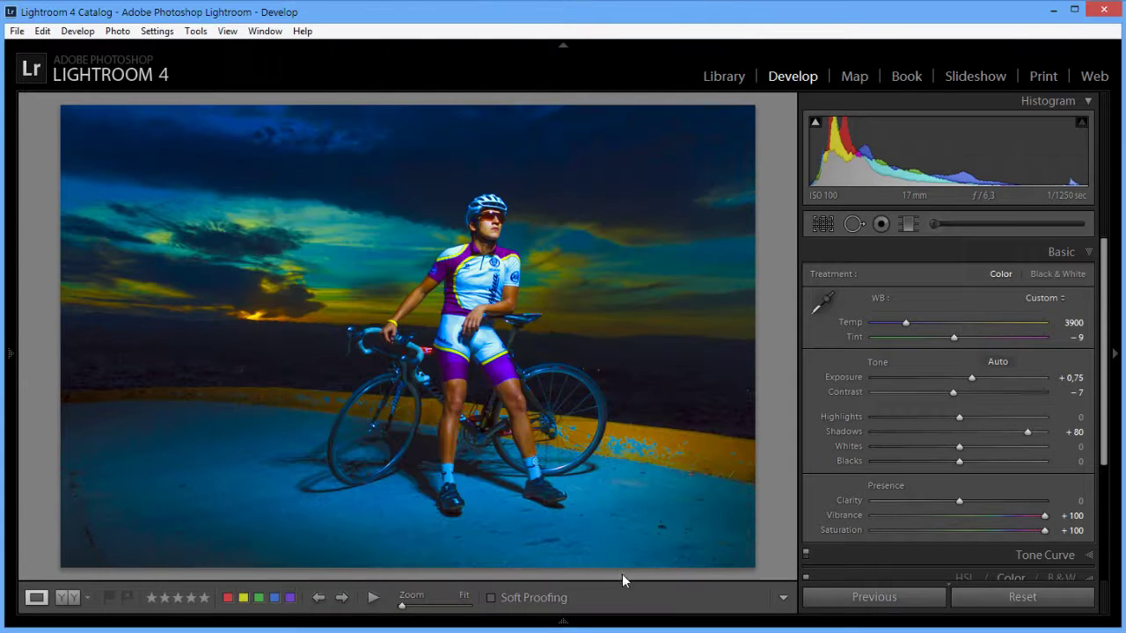
# Look through the external editors available for editing the cyclist photo.
pyautogui.click(112, 34)
pyautogui.moveTo(161, 119)
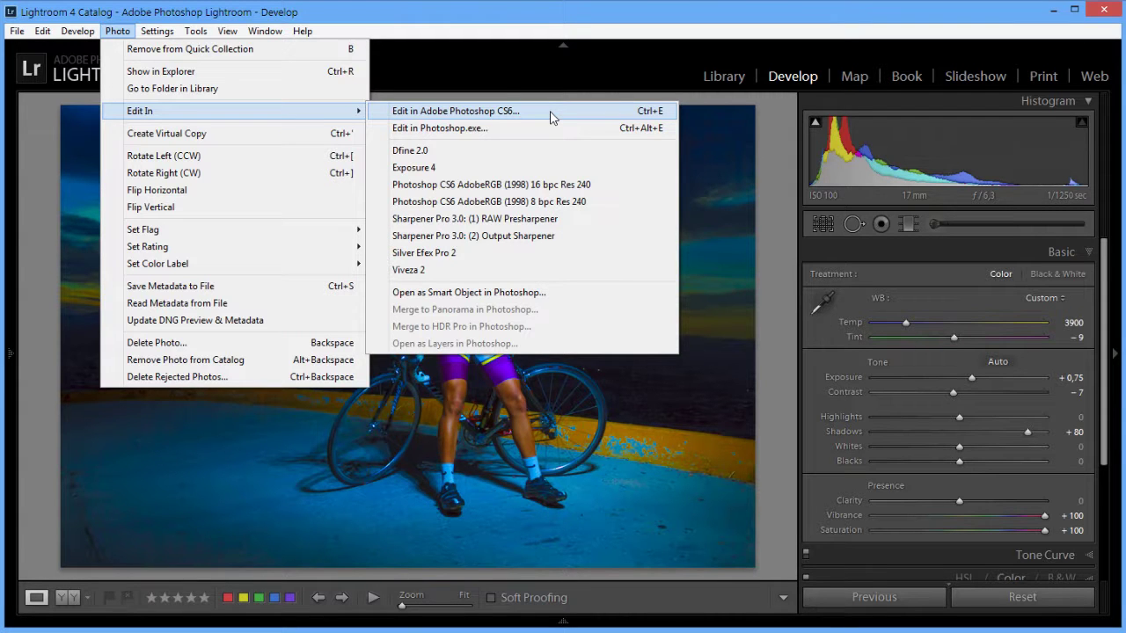
pyautogui.click(541, 21)
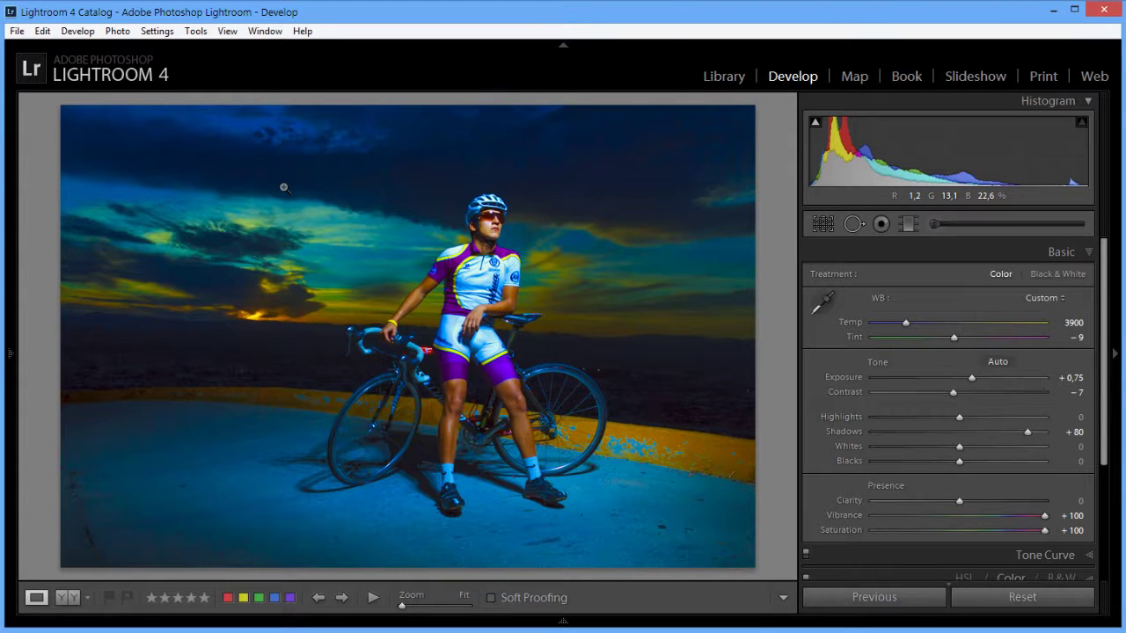
# Open the export settings for the cyclist photo and review the available image formats.
pyautogui.click(13, 32)
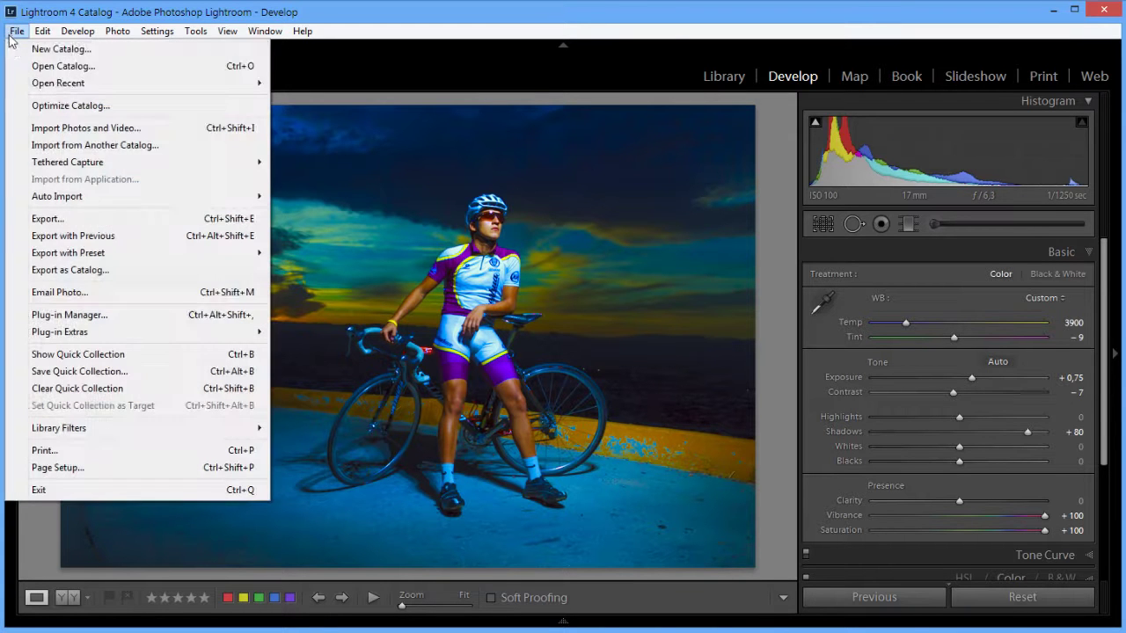
pyautogui.click(251, 219)
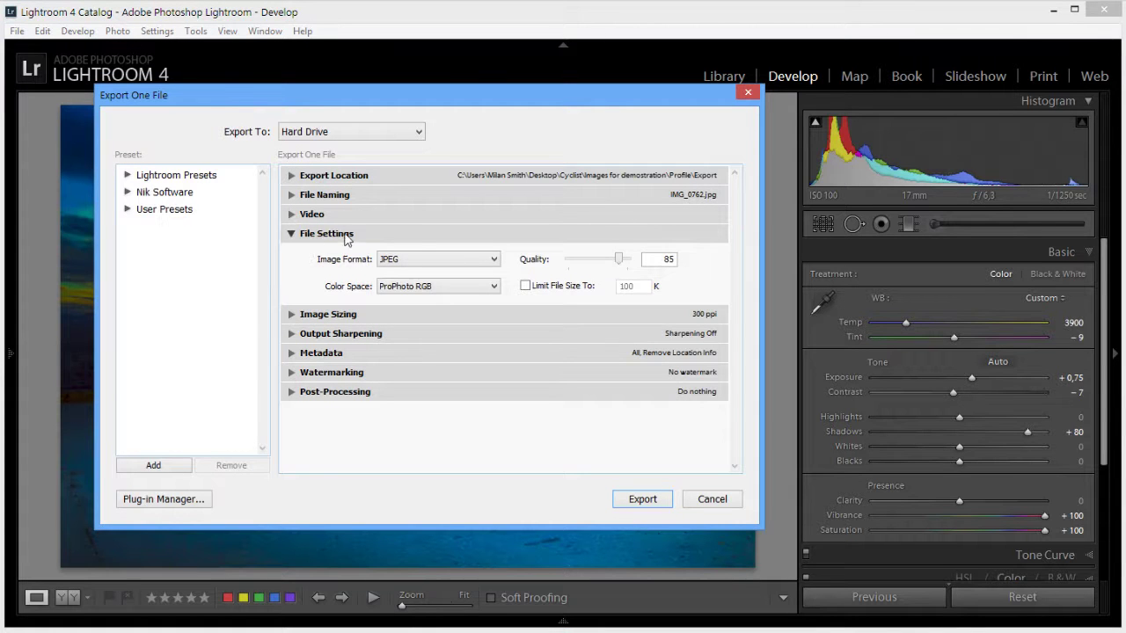
pyautogui.click(457, 260)
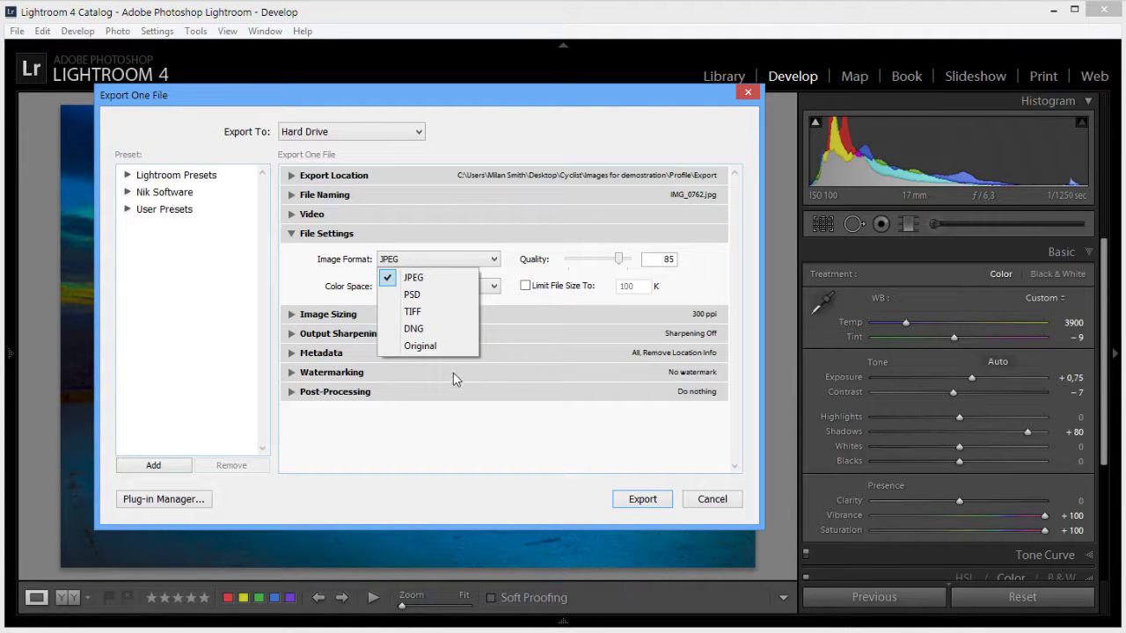
pyautogui.click(417, 266)
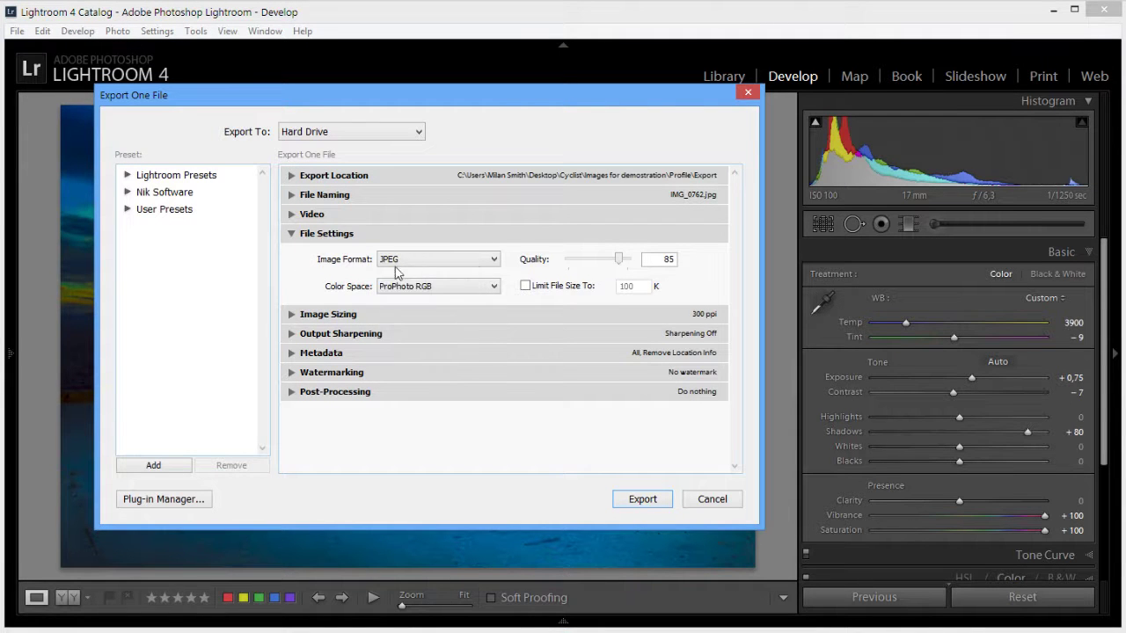
# Examine the additional color profiles that can be added to the export color space choices, and dismiss them without selecting any.
pyautogui.click(483, 291)
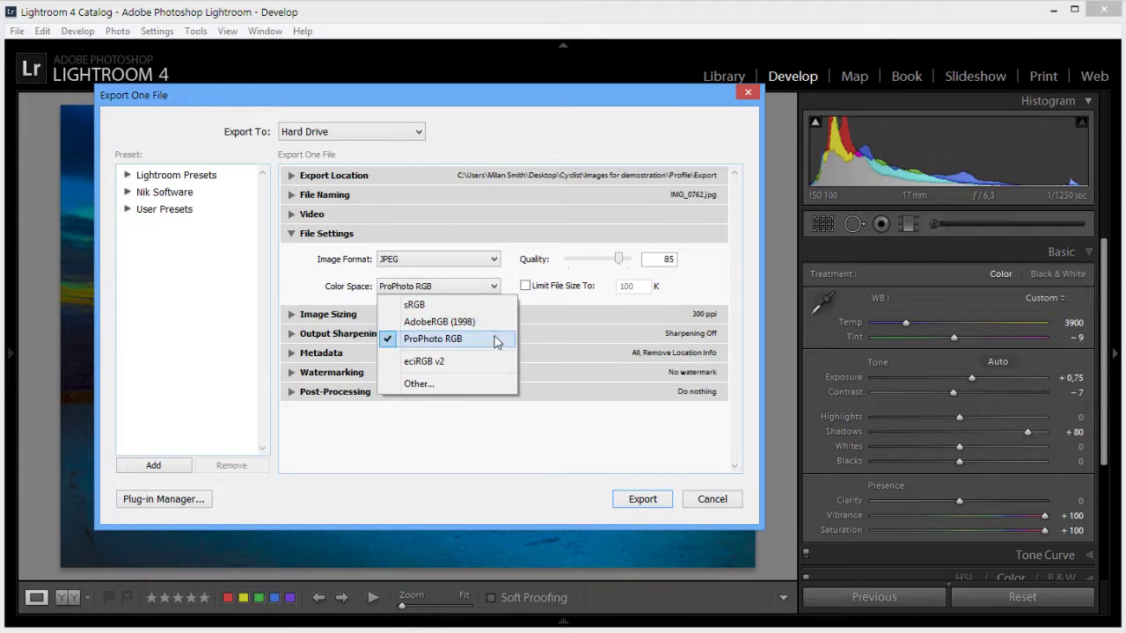
pyautogui.click(477, 385)
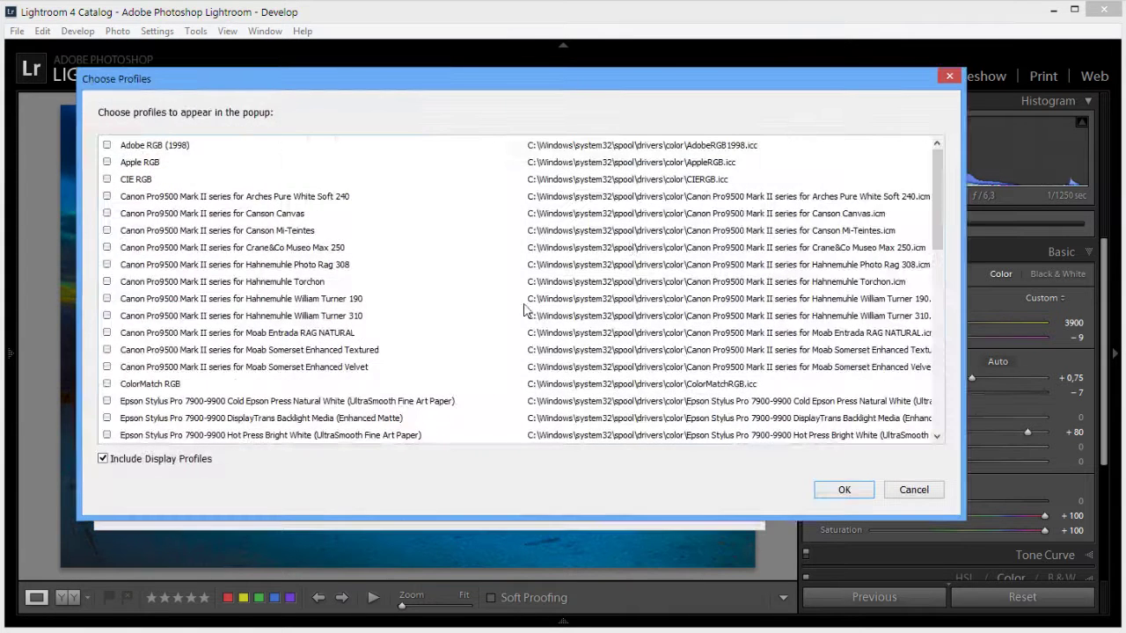
pyautogui.moveTo(939, 186)
pyautogui.mouseDown()
pyautogui.moveTo(928, 369)
pyautogui.moveTo(940, 164)
pyautogui.mouseUp()
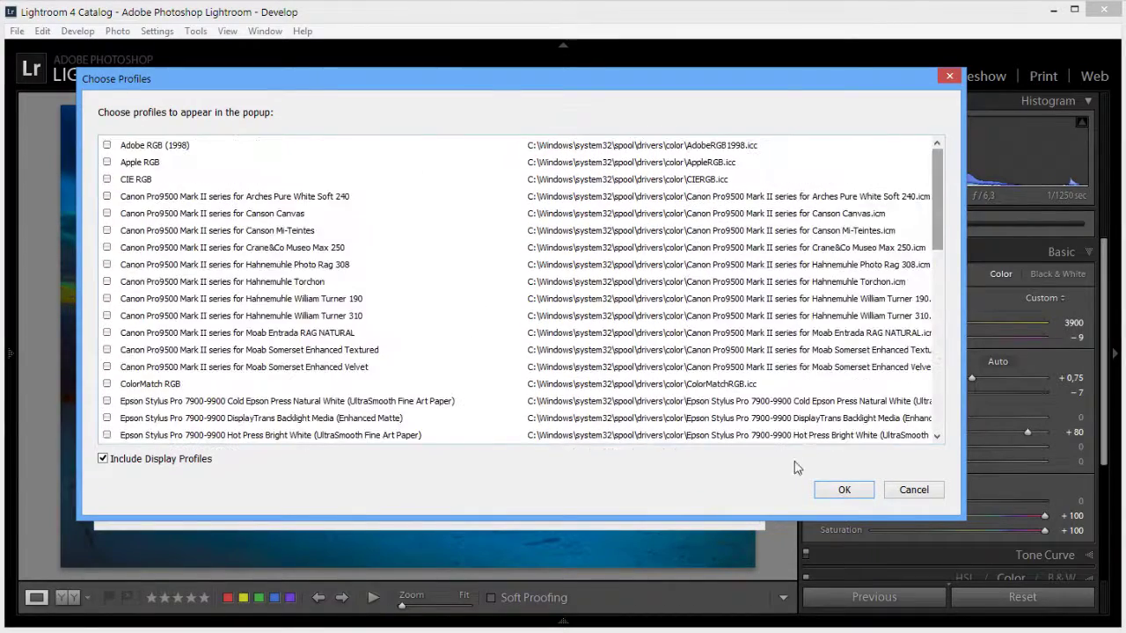
pyautogui.click(913, 489)
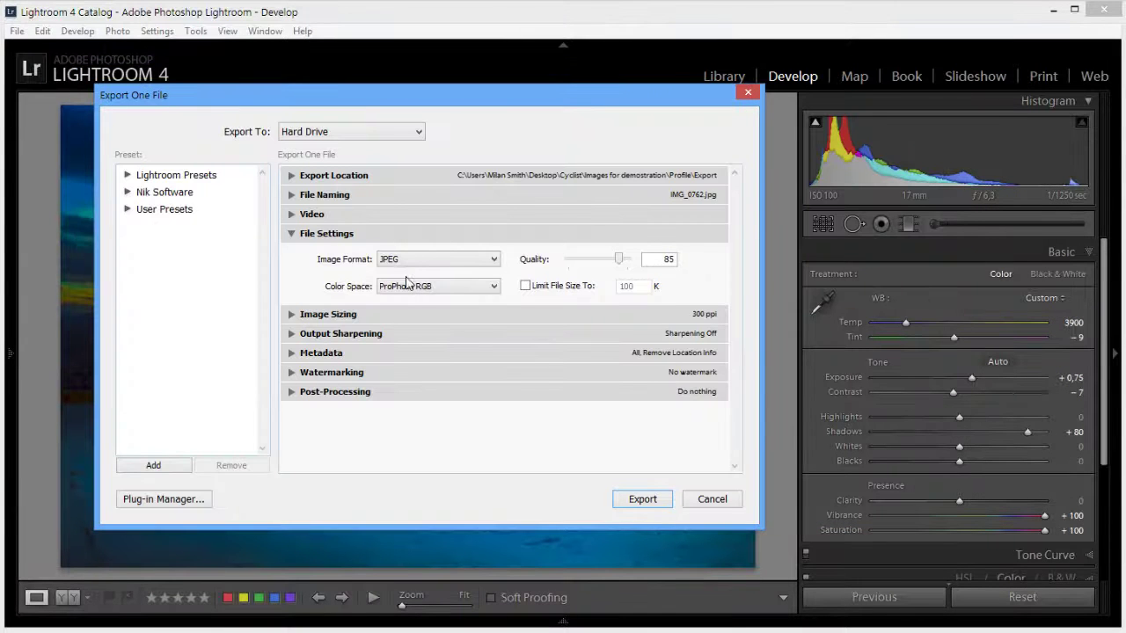
# Review the color spaces offered for the JPEG export and cancel the export.
pyautogui.click(415, 291)
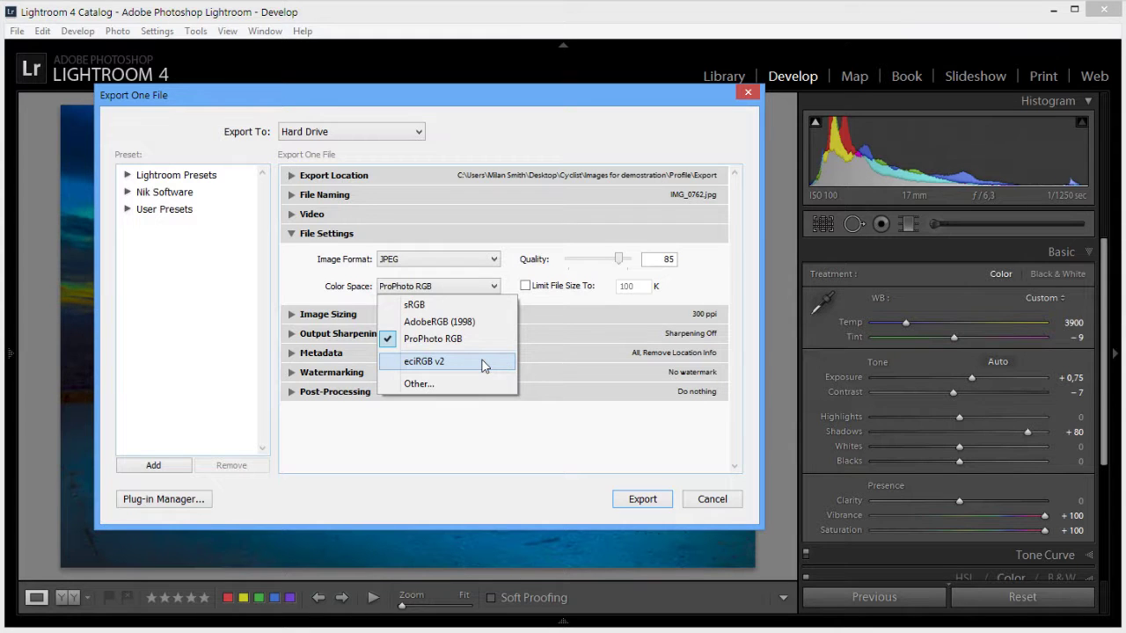
pyautogui.click(335, 295)
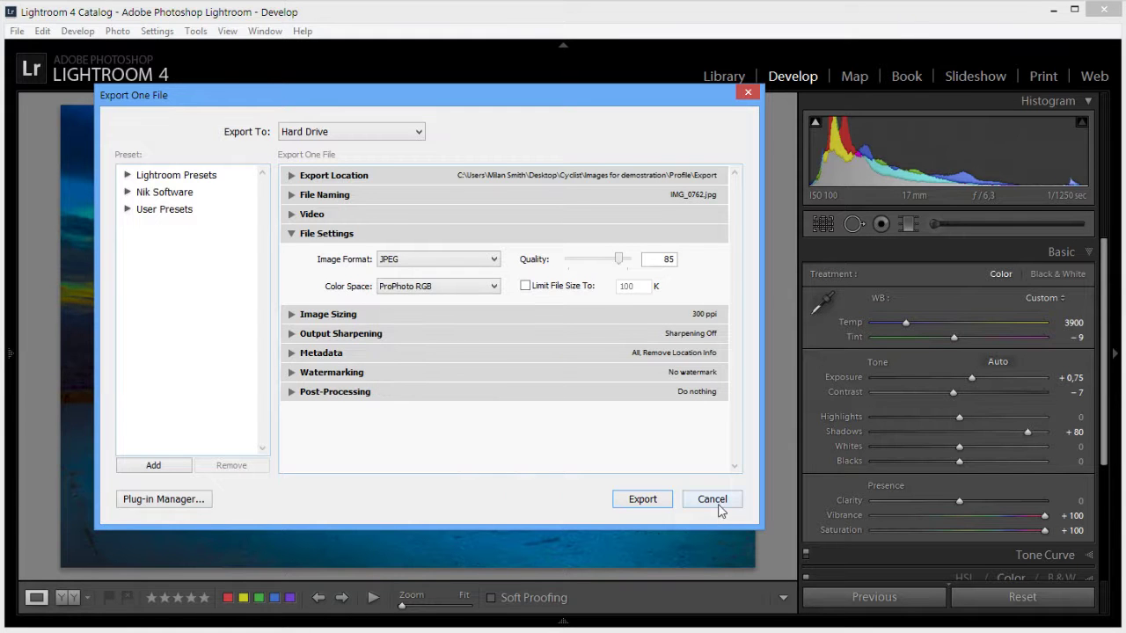
pyautogui.click(714, 501)
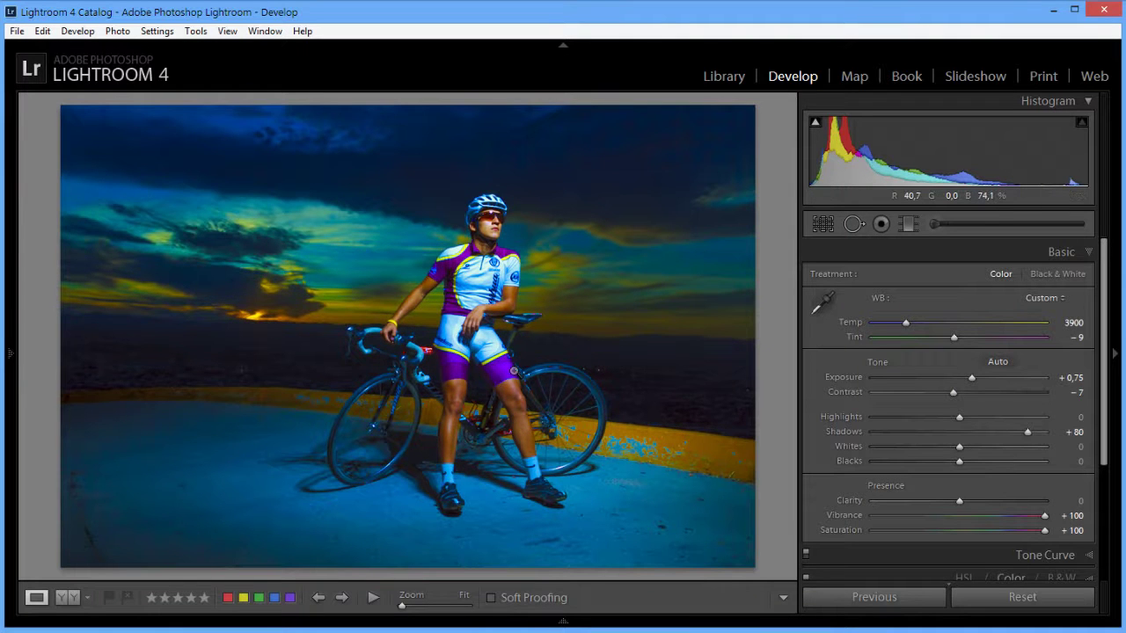
# Review the file format and color space options for Photoshop CS6 in the external editing preferences, and cancel without changes.
pyautogui.click(43, 31)
pyautogui.click(178, 223)
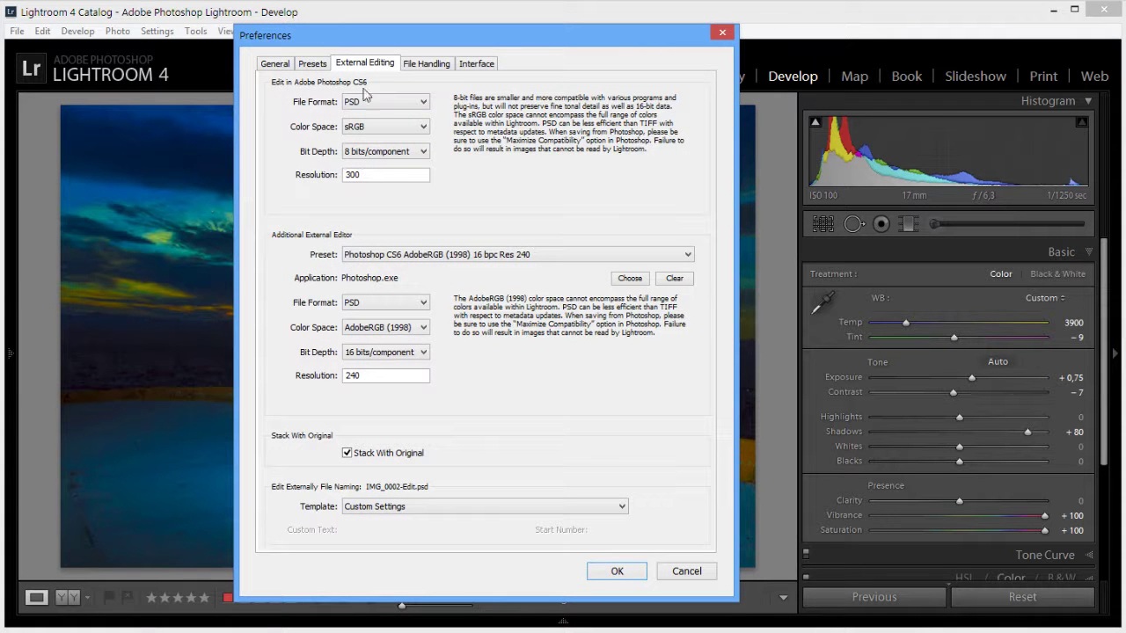
pyautogui.click(423, 102)
pyautogui.click(485, 134)
pyautogui.click(423, 127)
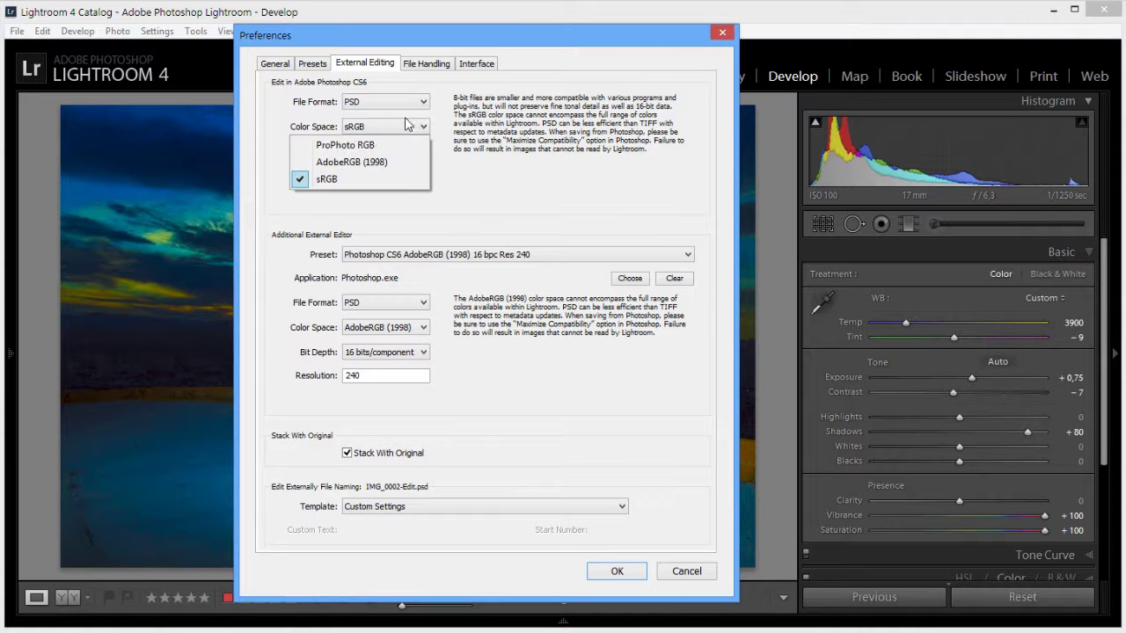
pyautogui.click(499, 137)
pyautogui.click(688, 573)
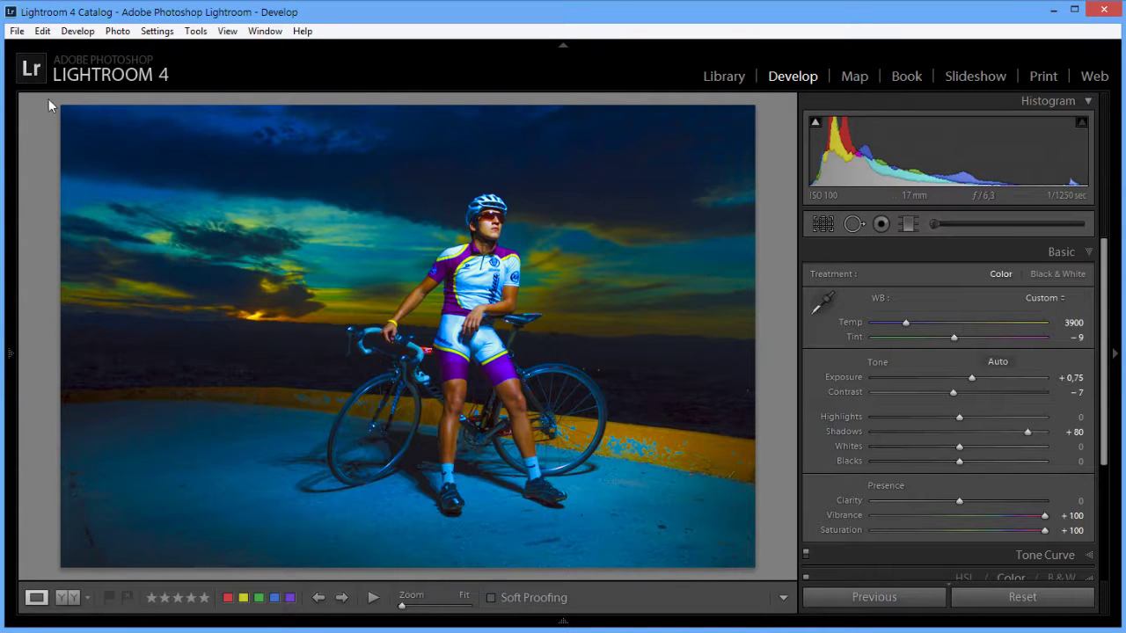
# Check the file settings for exporting the photo, and close the export settings without exporting.
pyautogui.click(17, 30)
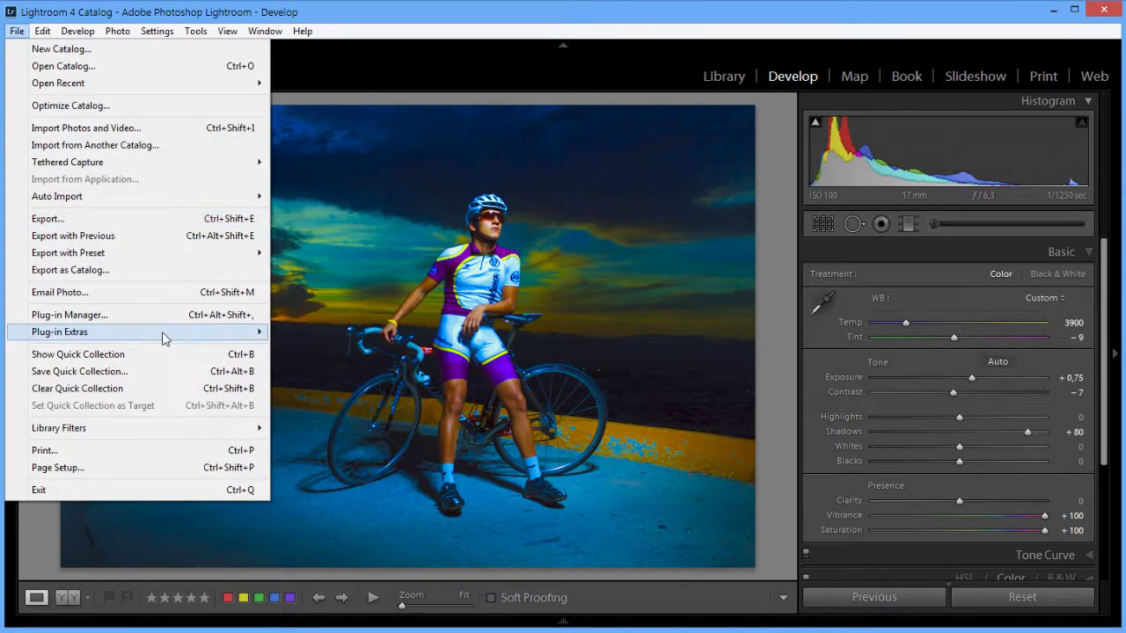
pyautogui.click(164, 218)
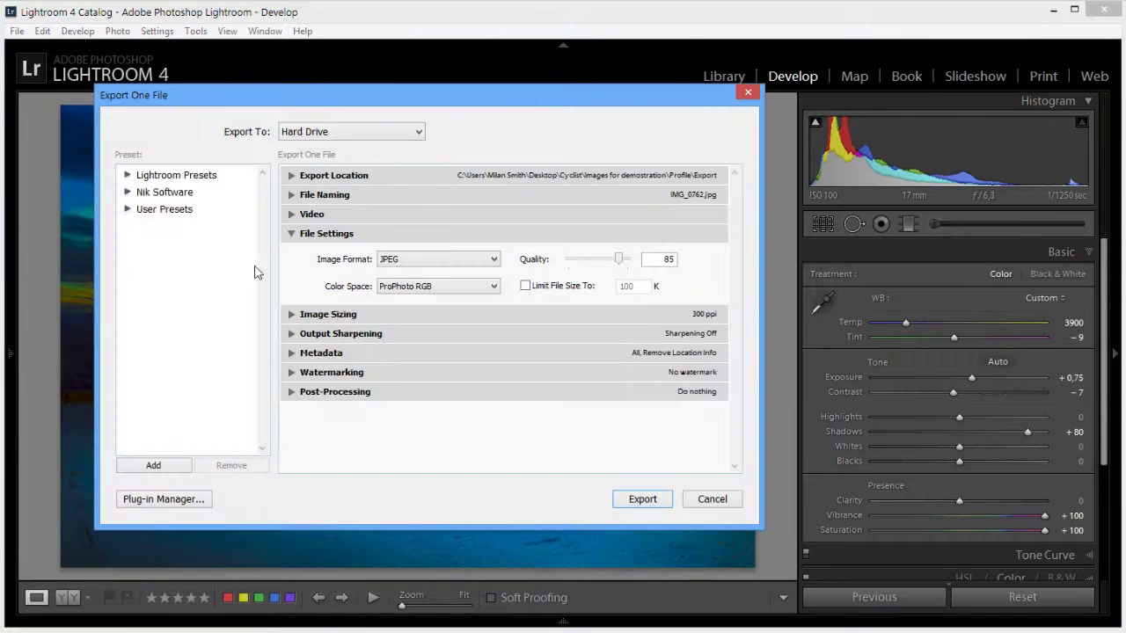
pyautogui.click(708, 499)
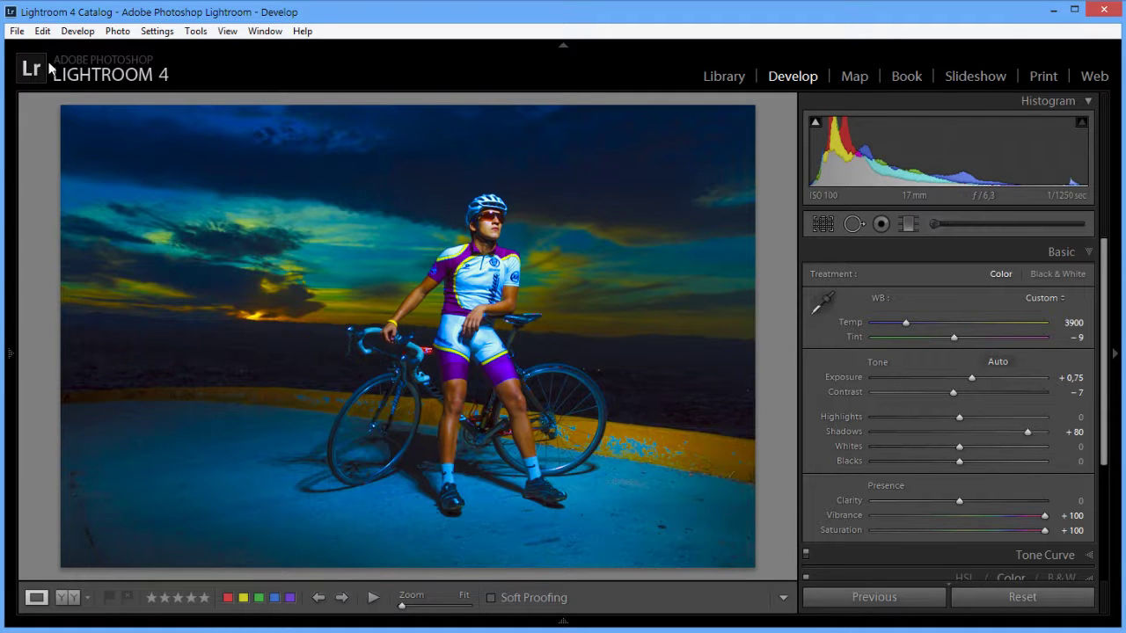
# Check the Photoshop CS6 color space setting in the external editing preferences, and cancel without changes.
pyautogui.click(39, 33)
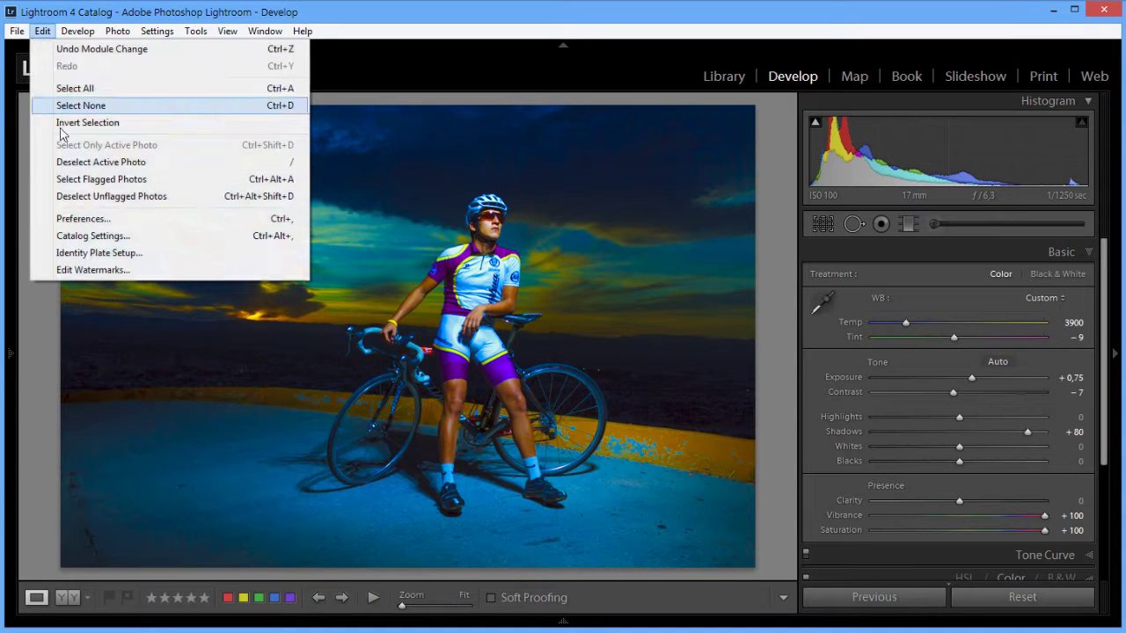
pyautogui.click(84, 218)
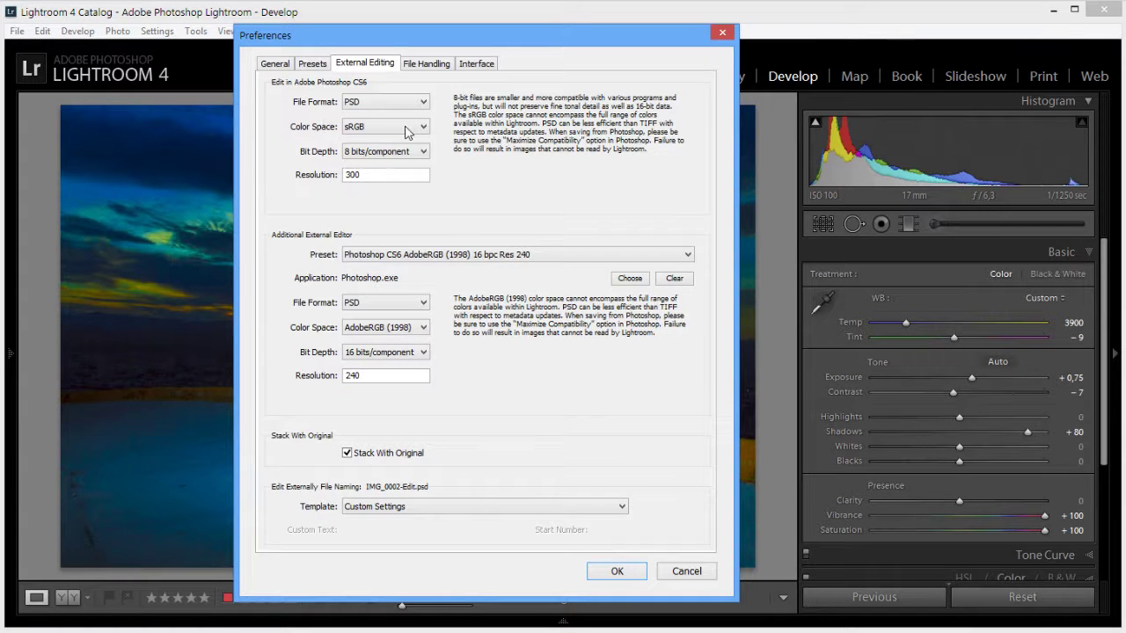
pyautogui.click(684, 573)
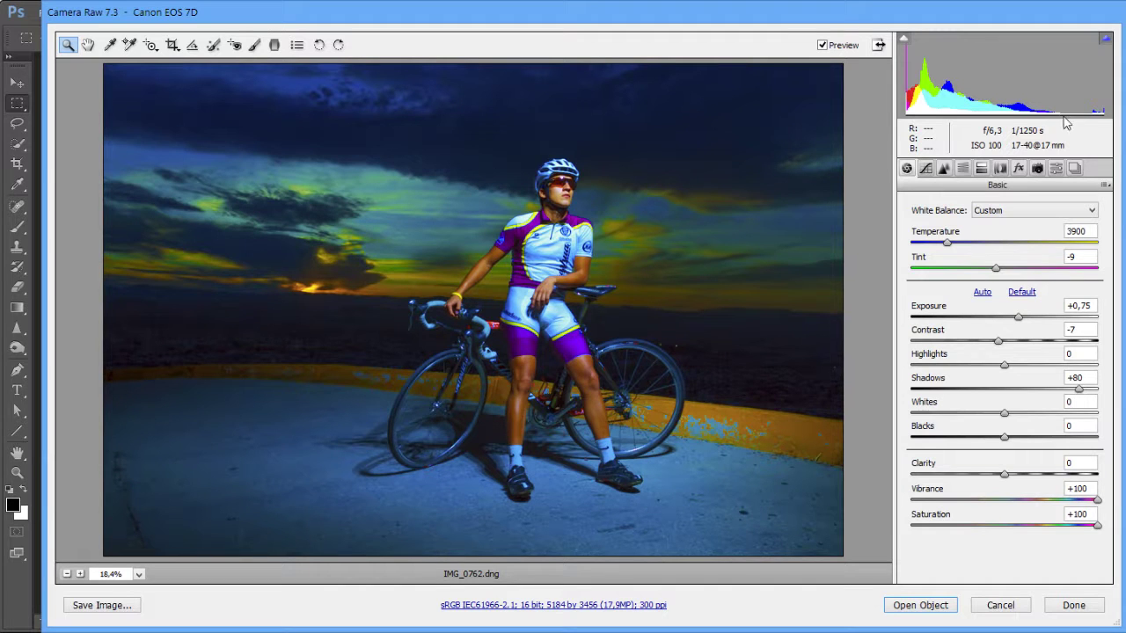
pyautogui.moveTo(1016, 25); pyautogui.dragTo(700, 26)
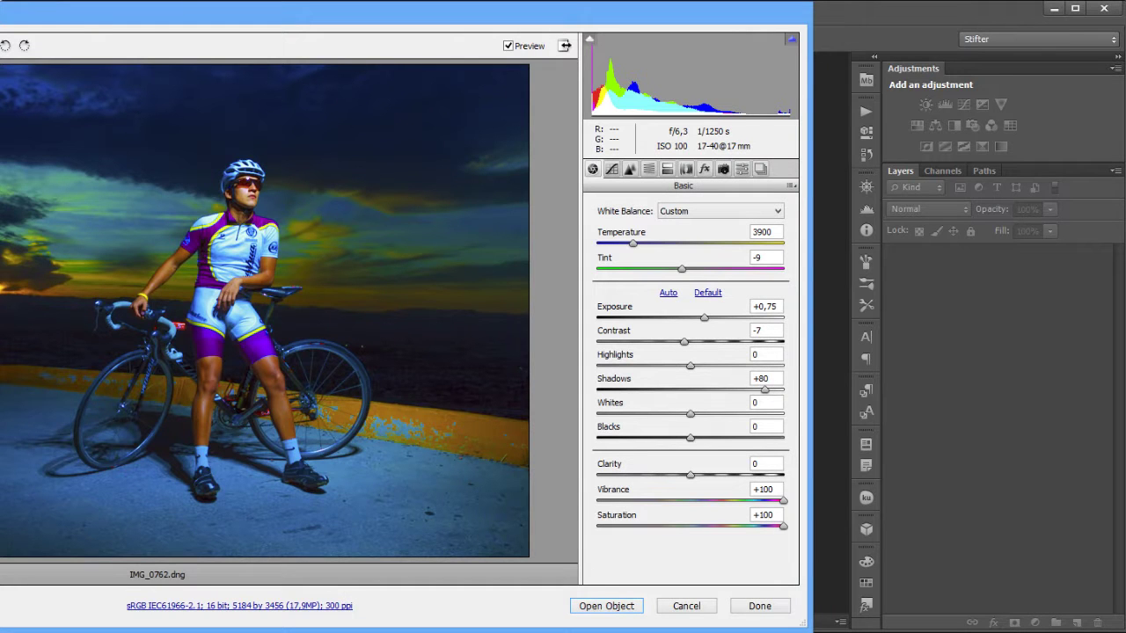
pyautogui.moveTo(290, 12); pyautogui.dragTo(606, 15)
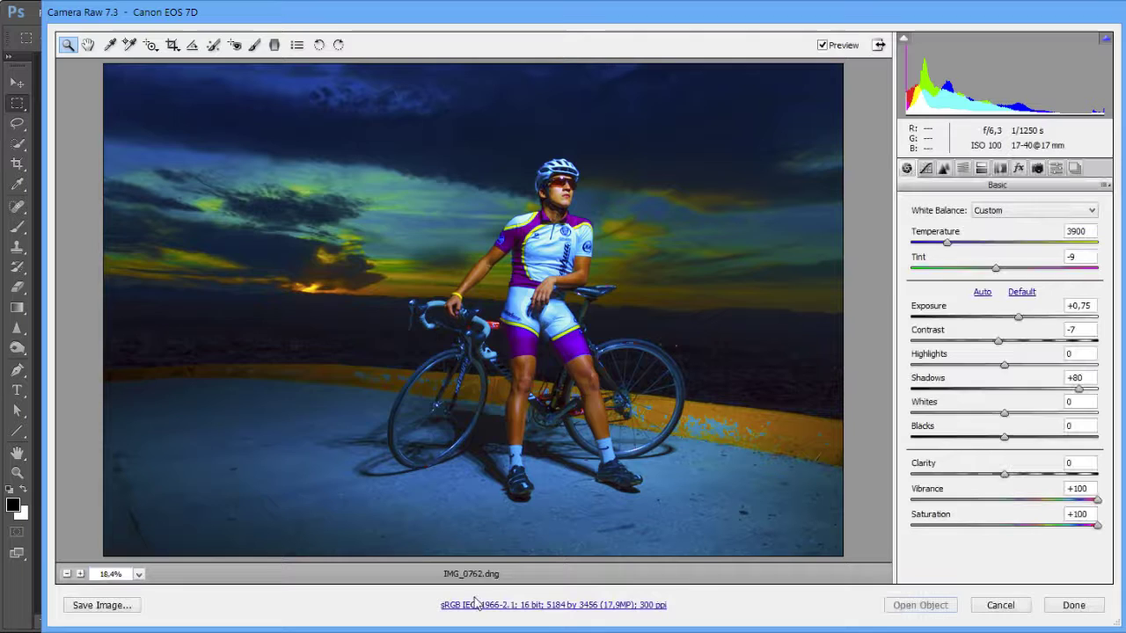
# Set the color space in Camera Raw's workflow options to ProPhoto RGB.
pyautogui.click(461, 606)
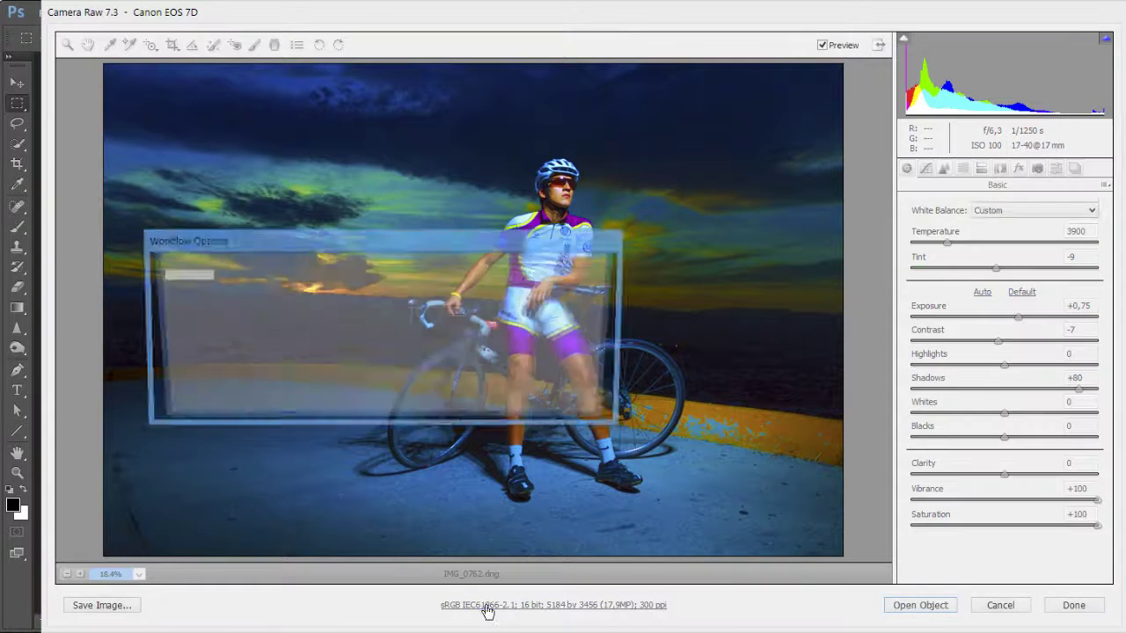
pyautogui.click(354, 275)
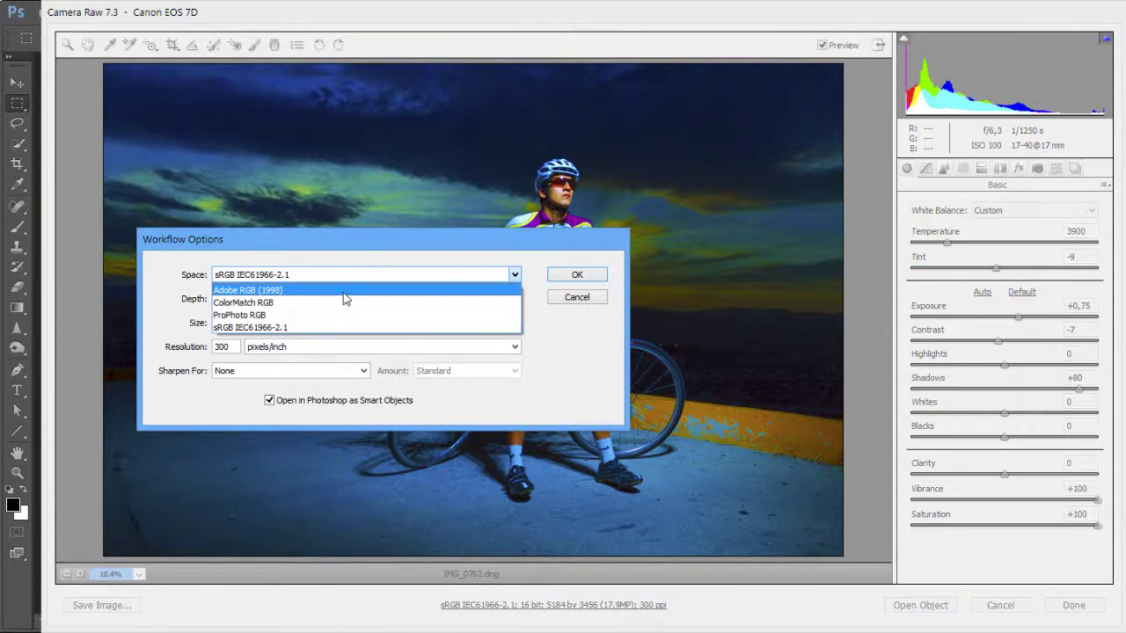
pyautogui.click(327, 315)
pyautogui.click(577, 275)
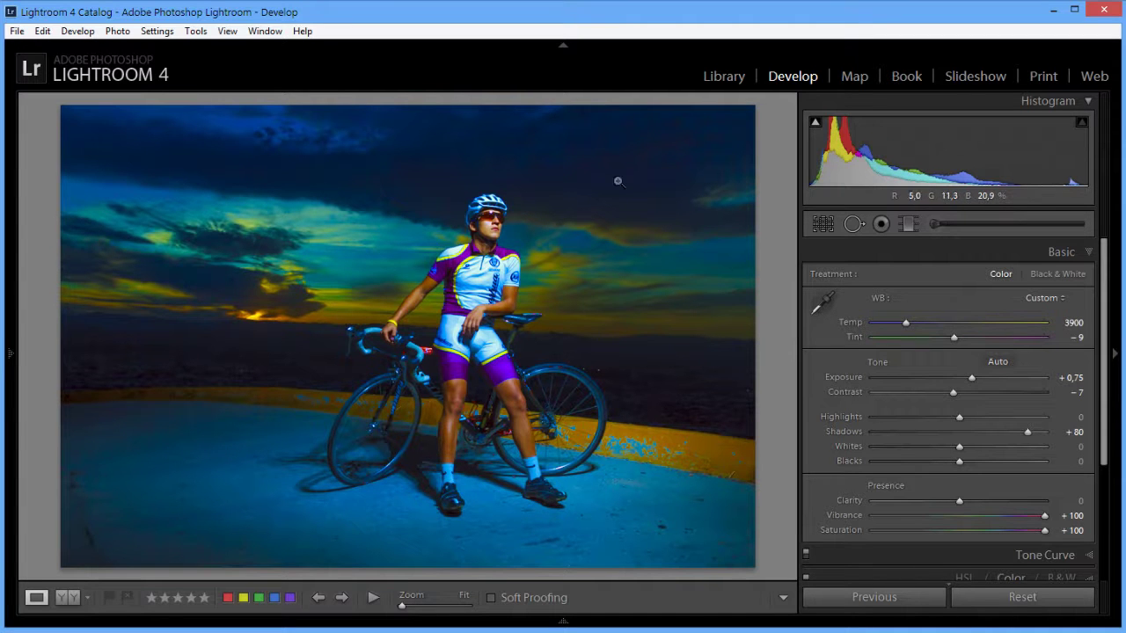
# Switch to Lightroom's Library module and display the photos as a thumbnail grid around the cyclist photo IMG_0762.
pyautogui.click(722, 77)
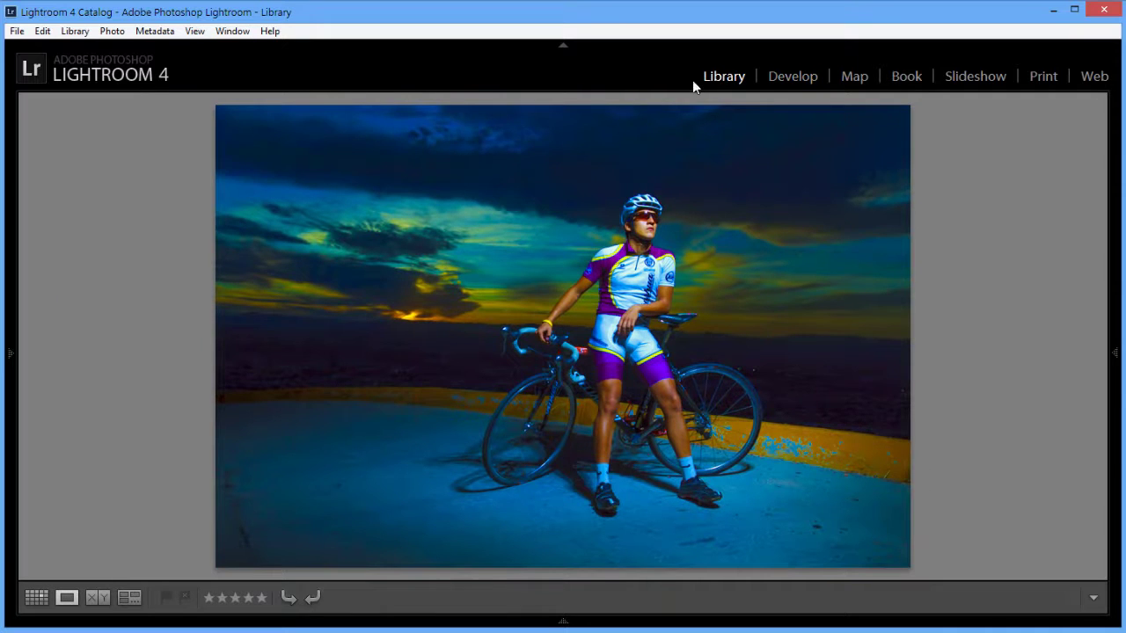
pyautogui.moveTo(1117, 281)
pyautogui.press('g')
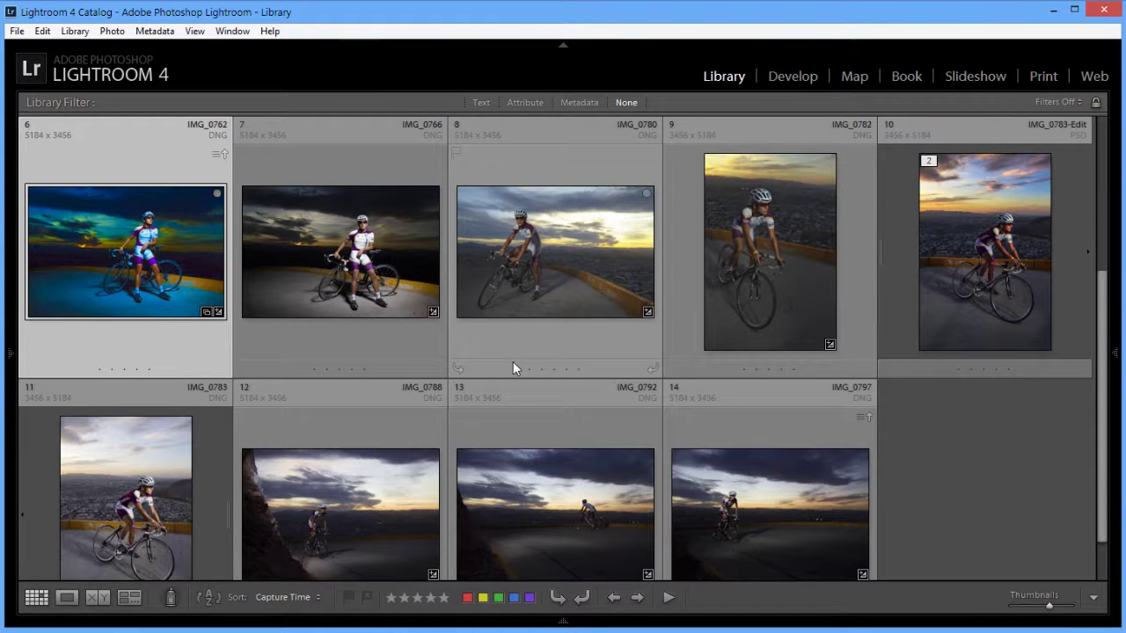
pyautogui.scroll(-1, 513, 367)
pyautogui.scroll(2, 513, 368)
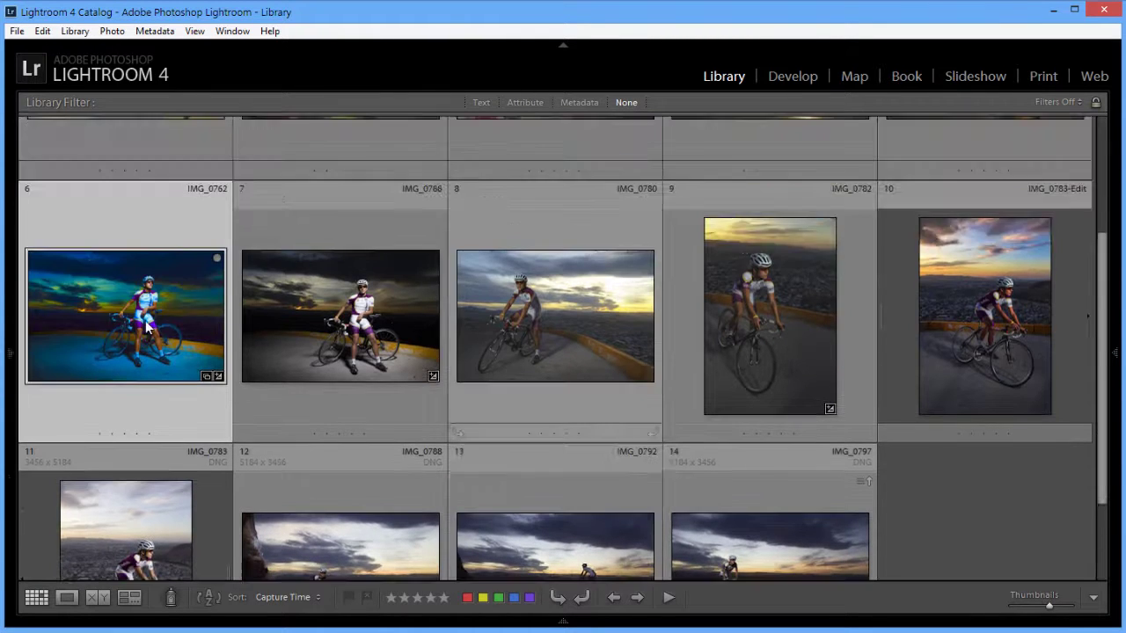
# View the cyclist photo IMG_0762 in the Develop module, and return to Library to display it enlarged as a single image.
pyautogui.scroll(3, 563, 319)
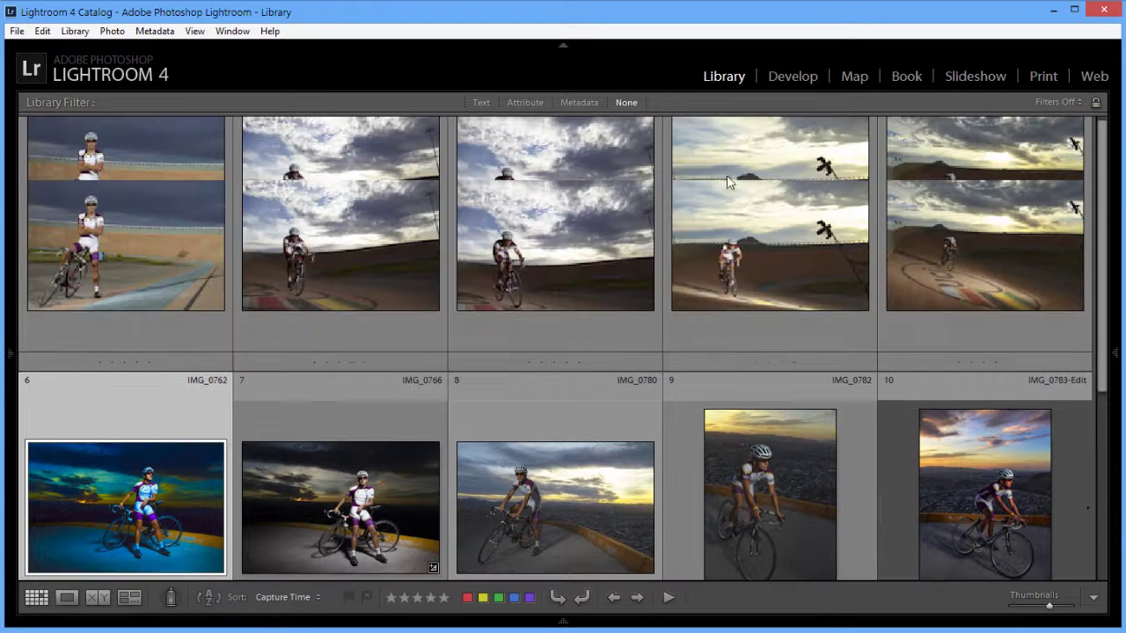
pyautogui.click(793, 77)
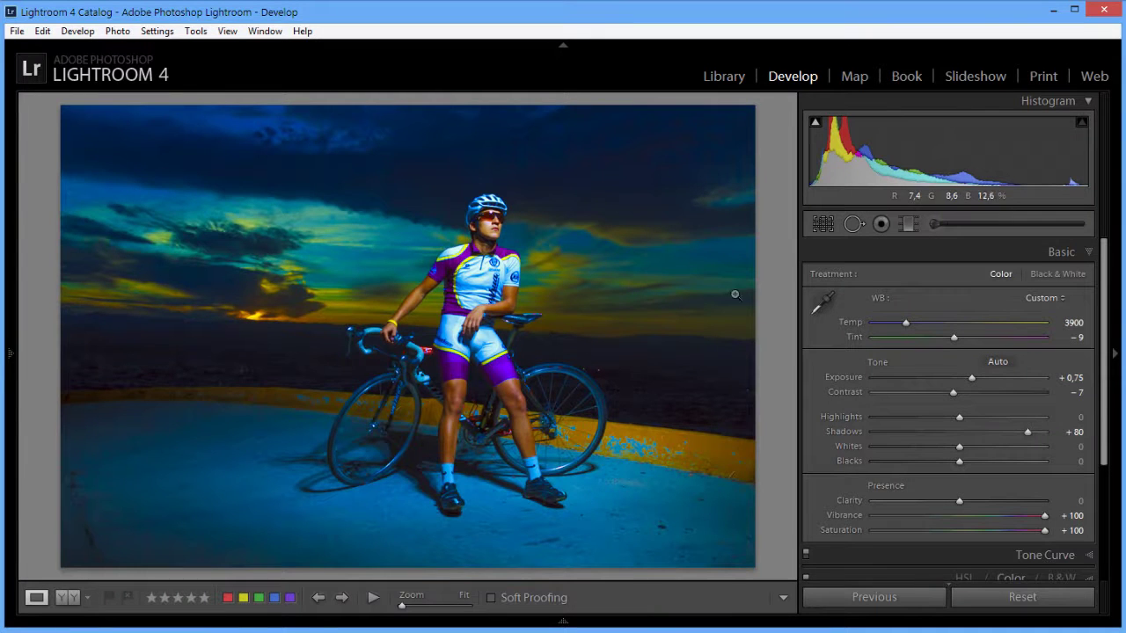
pyautogui.click(720, 77)
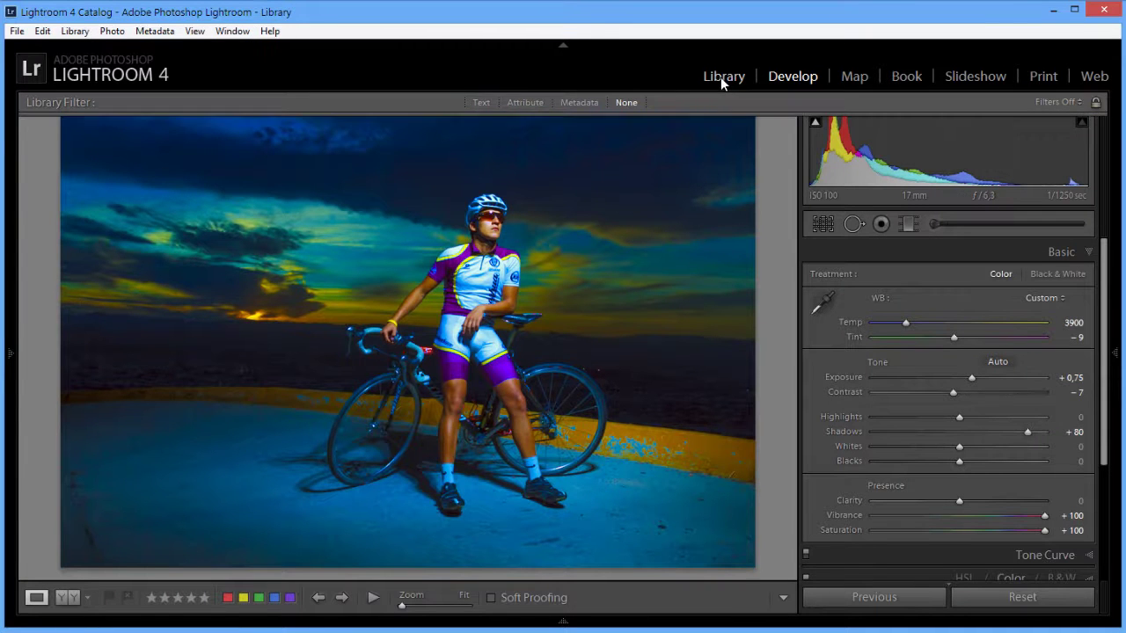
pyautogui.doubleClick(111, 474)
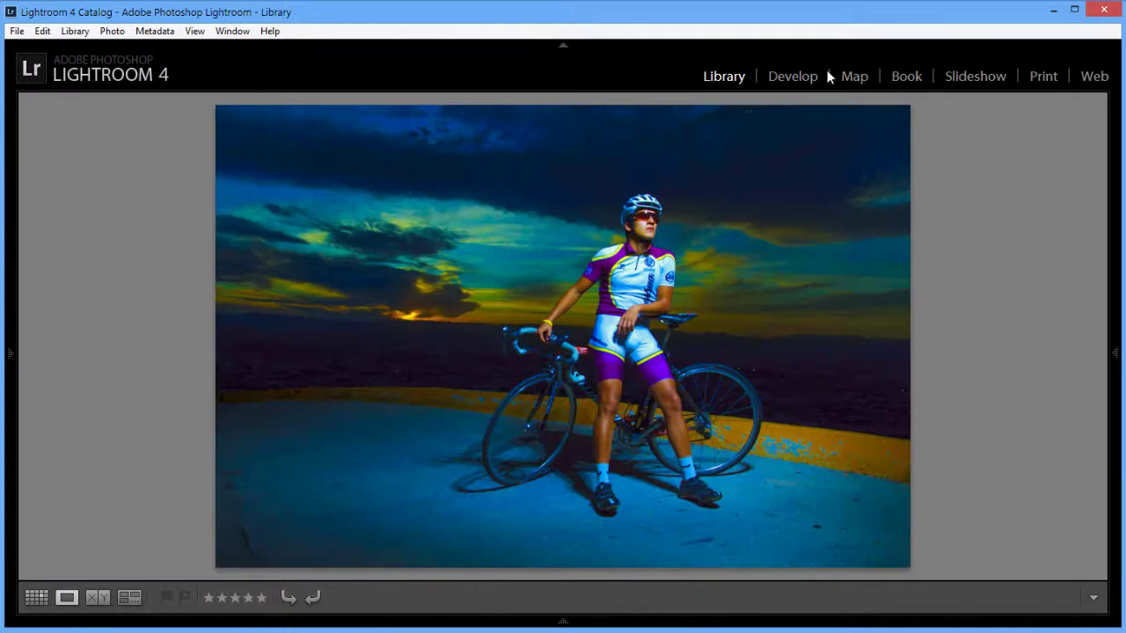
# Compare the cyclist photo's colors by alternating between the Develop and Library modules, ending in Develop.
pyautogui.click(795, 76)
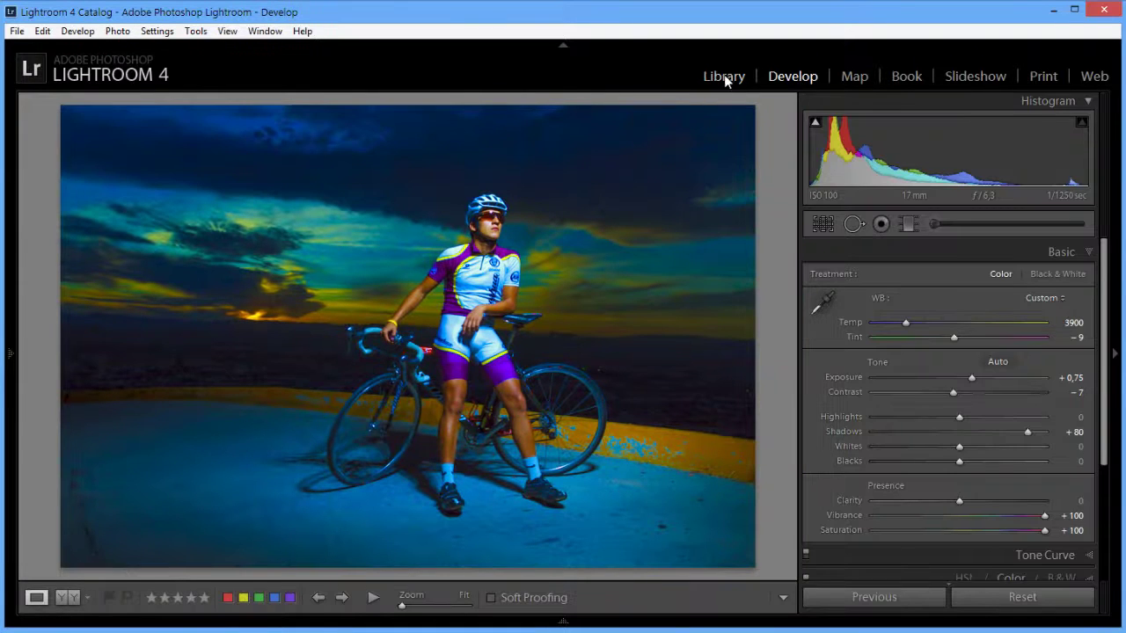
pyautogui.click(722, 77)
pyautogui.click(795, 76)
pyautogui.click(724, 75)
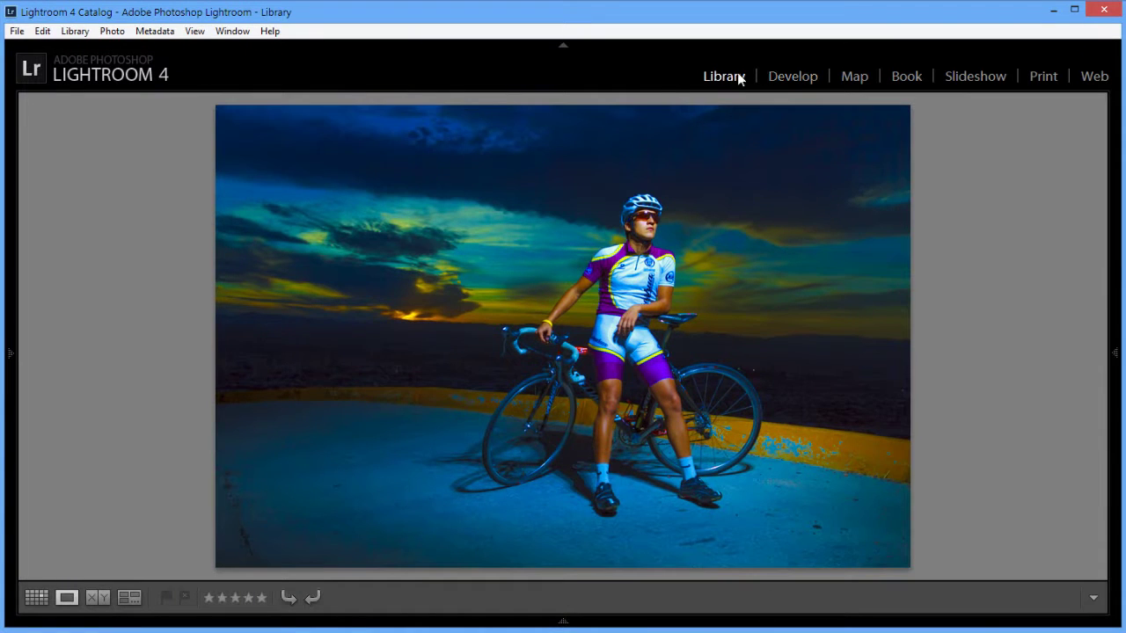
pyautogui.click(795, 76)
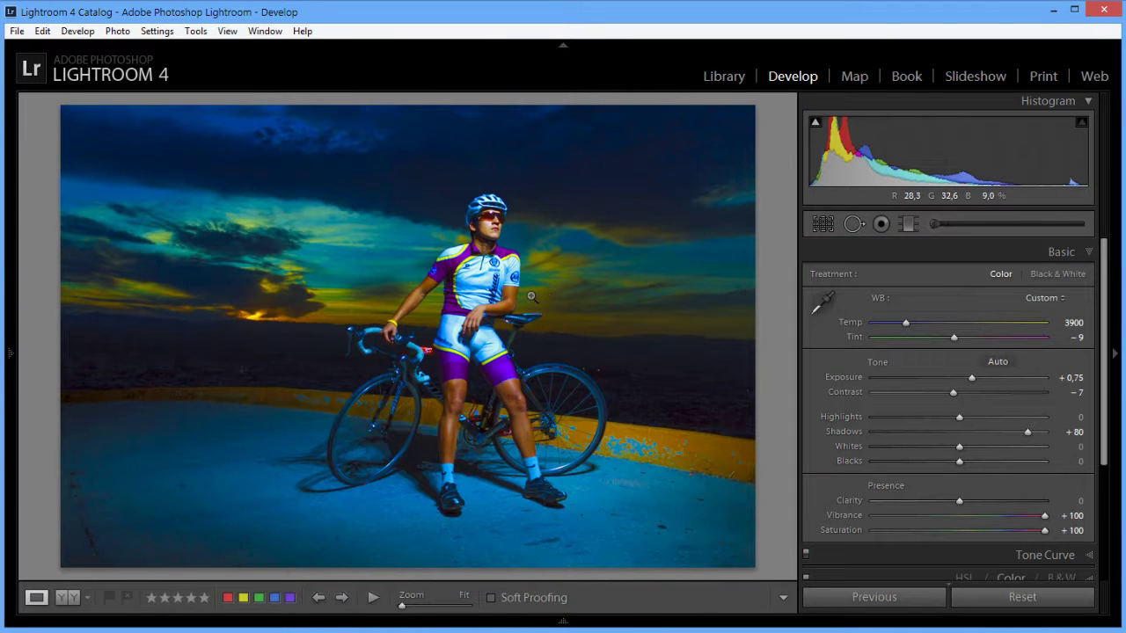
pyautogui.click(724, 77)
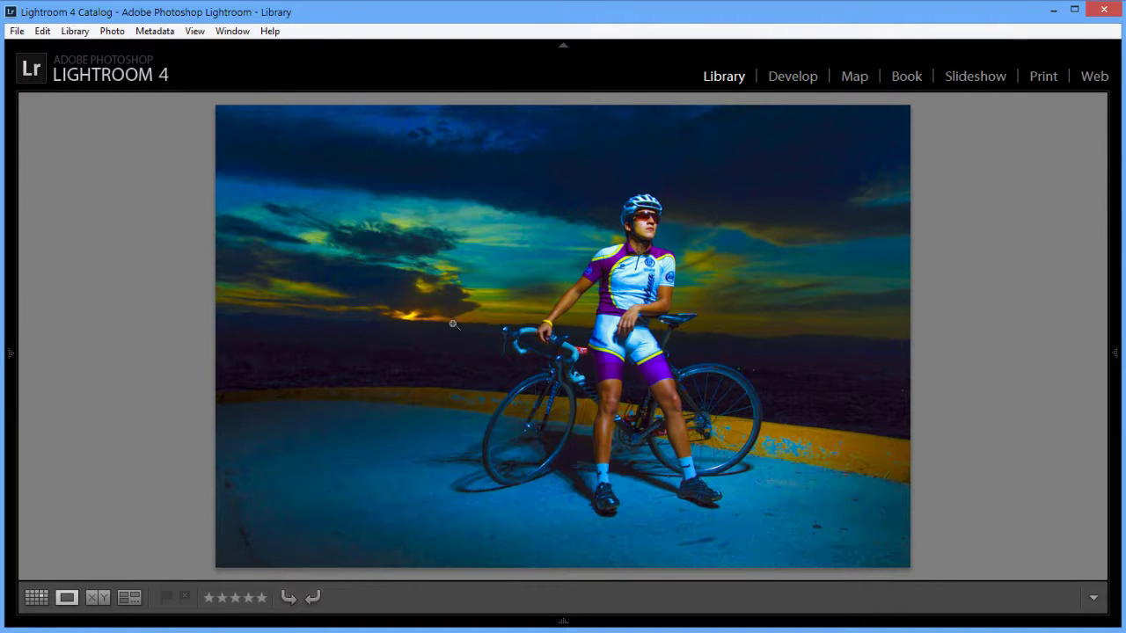
pyautogui.click(792, 77)
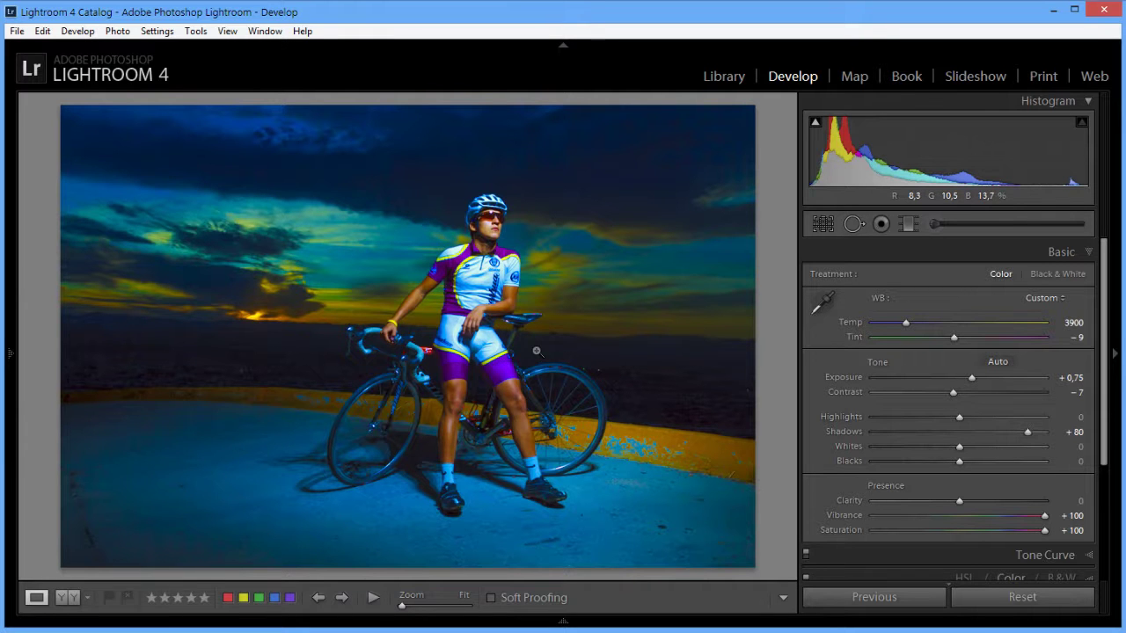
# Examine the list of other color profiles available for the photo's export color space, and cancel without choosing a profile or exporting.
pyautogui.click(16, 30)
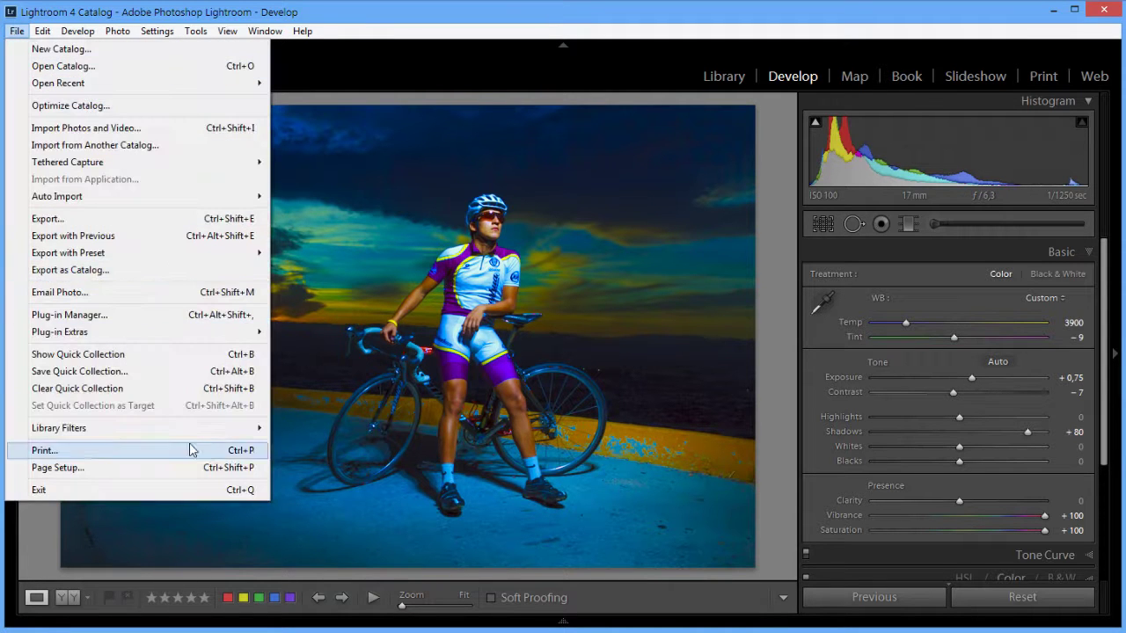
pyautogui.click(246, 218)
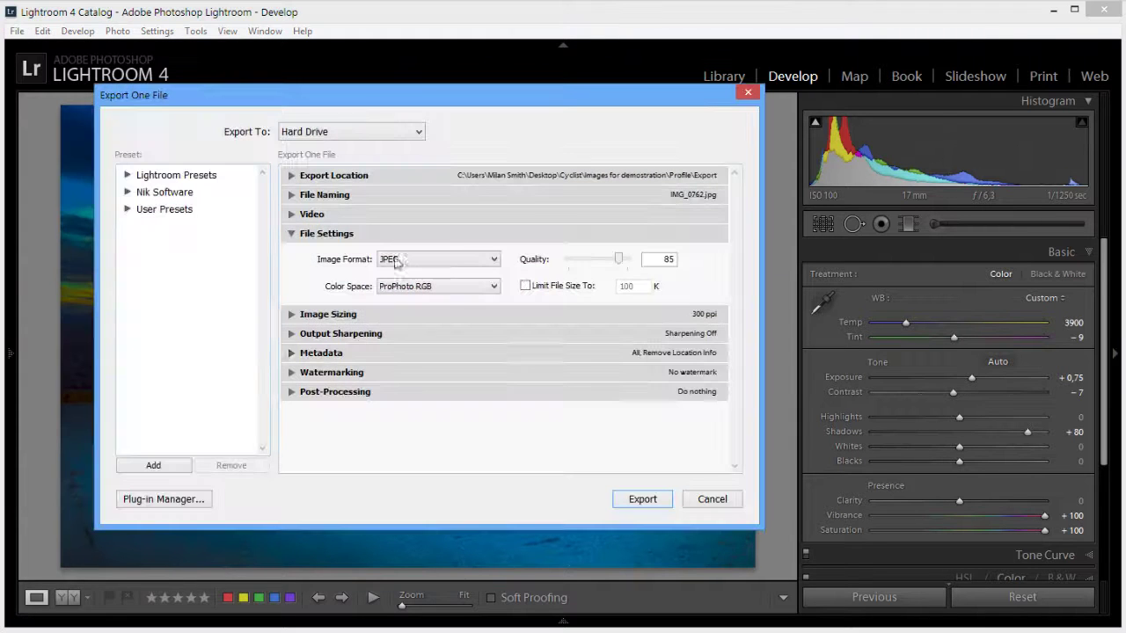
pyautogui.click(447, 286)
pyautogui.click(440, 384)
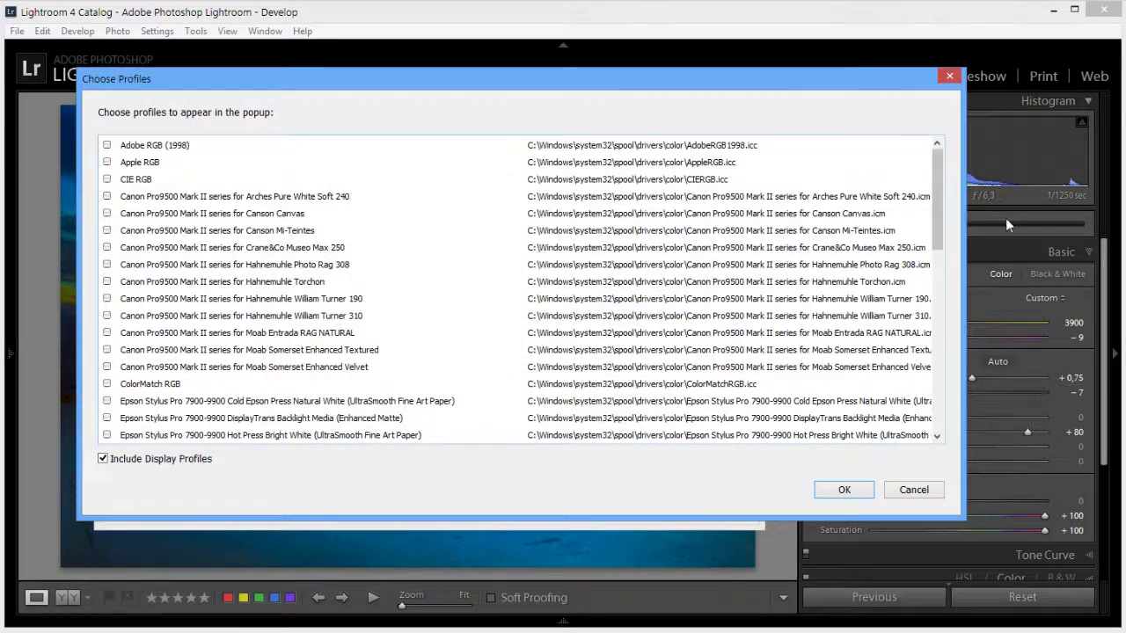
pyautogui.moveTo(937, 196); pyautogui.dragTo(948, 152)
pyautogui.click(911, 493)
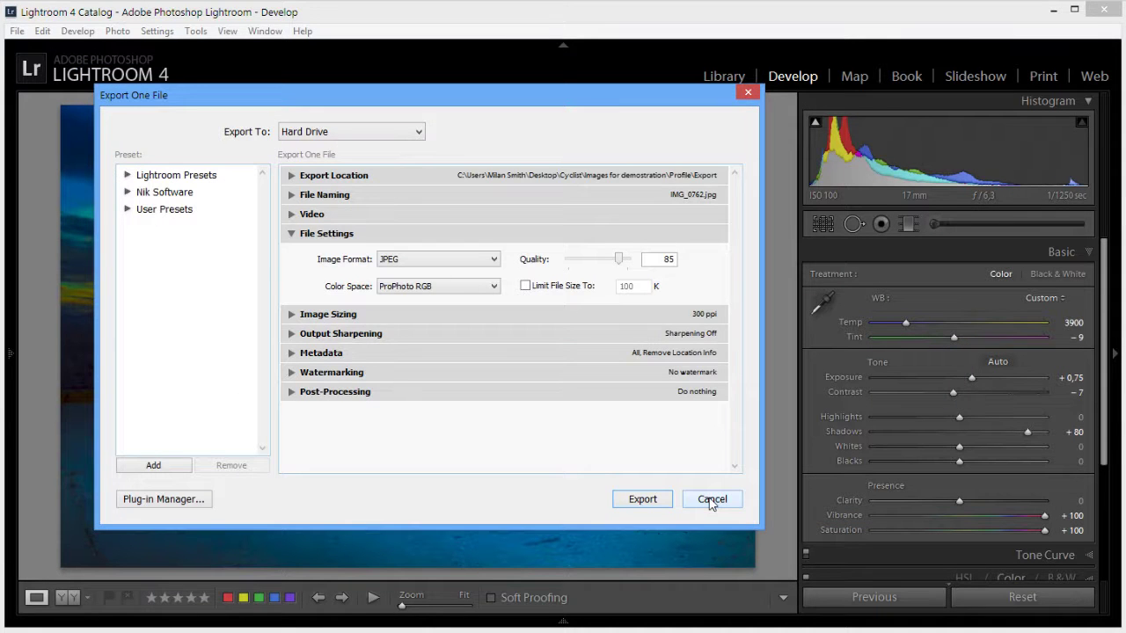
pyautogui.click(711, 499)
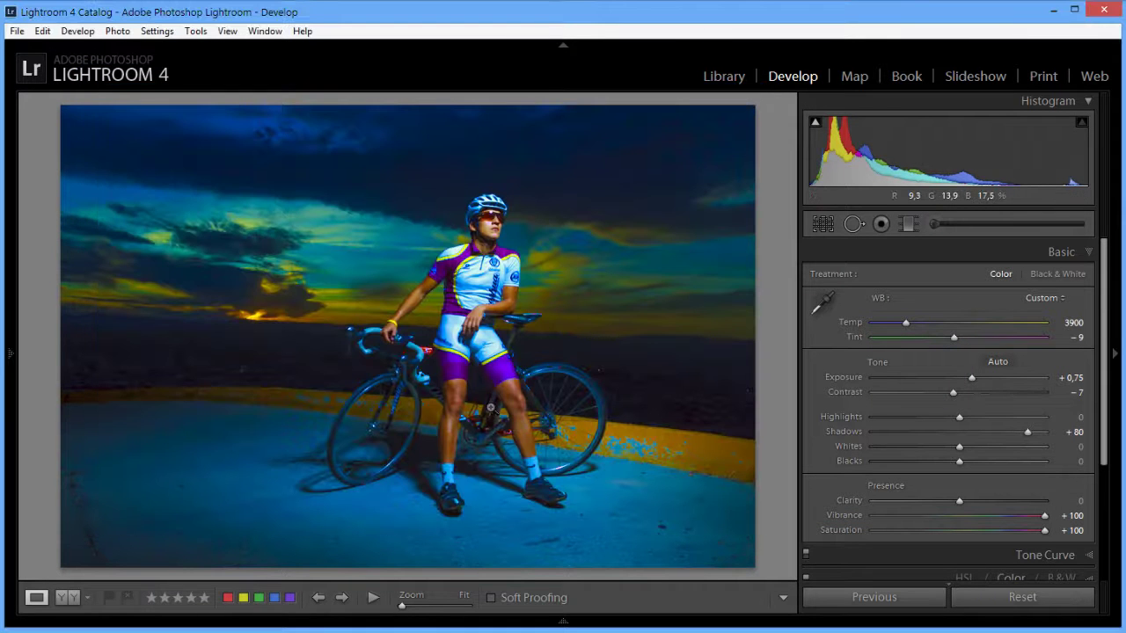